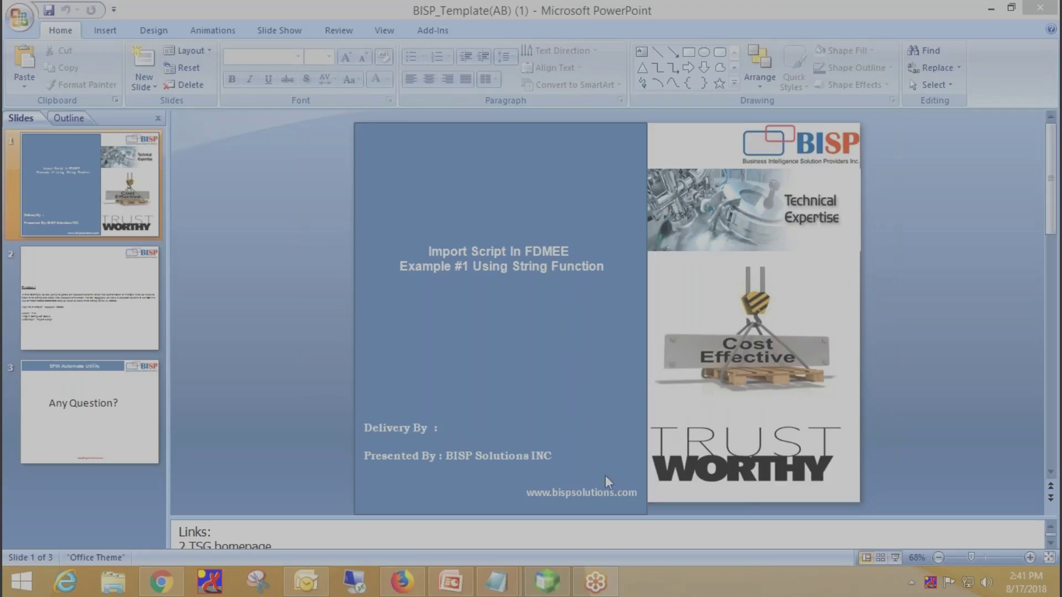
Step: Switch to the EPM Workspace in Firefox and open Data Management from the administration options
{"action": "left_click", "coordinate": [419, 585]}
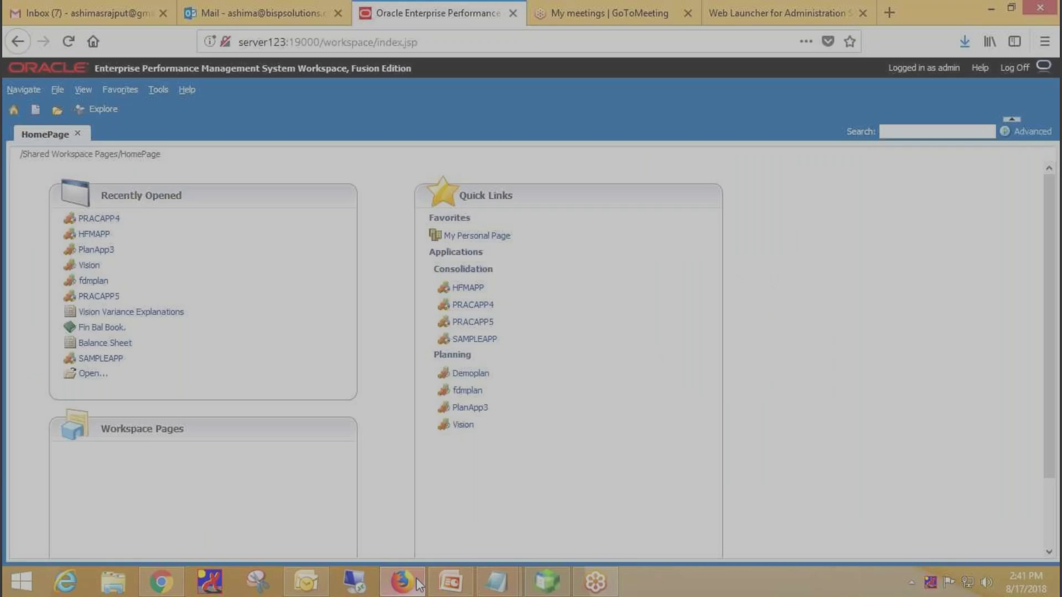
{"action": "left_click", "coordinate": [25, 90]}
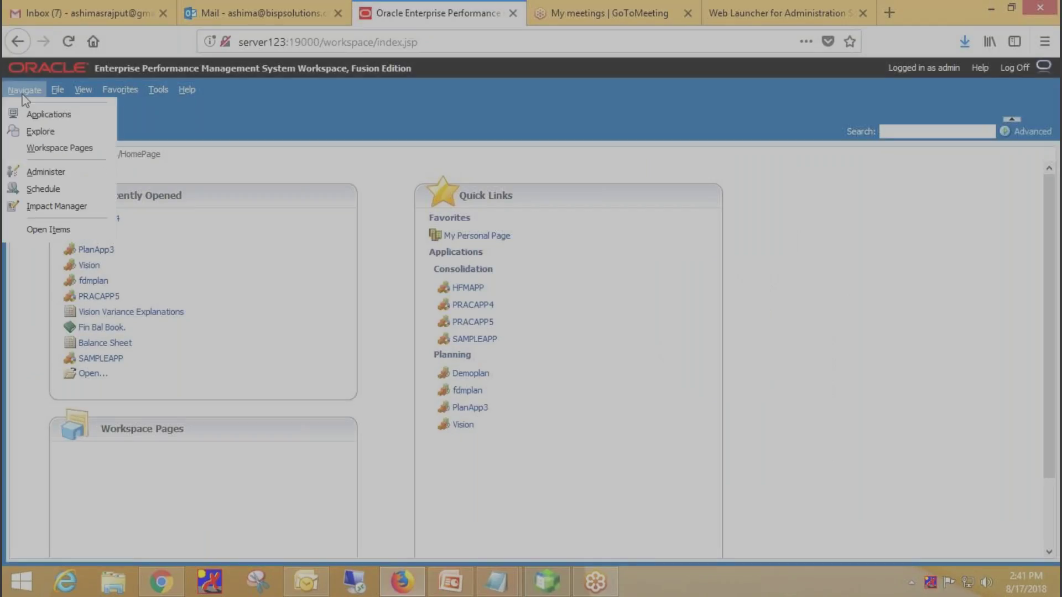
{"action": "mouse_move", "coordinate": [56, 172]}
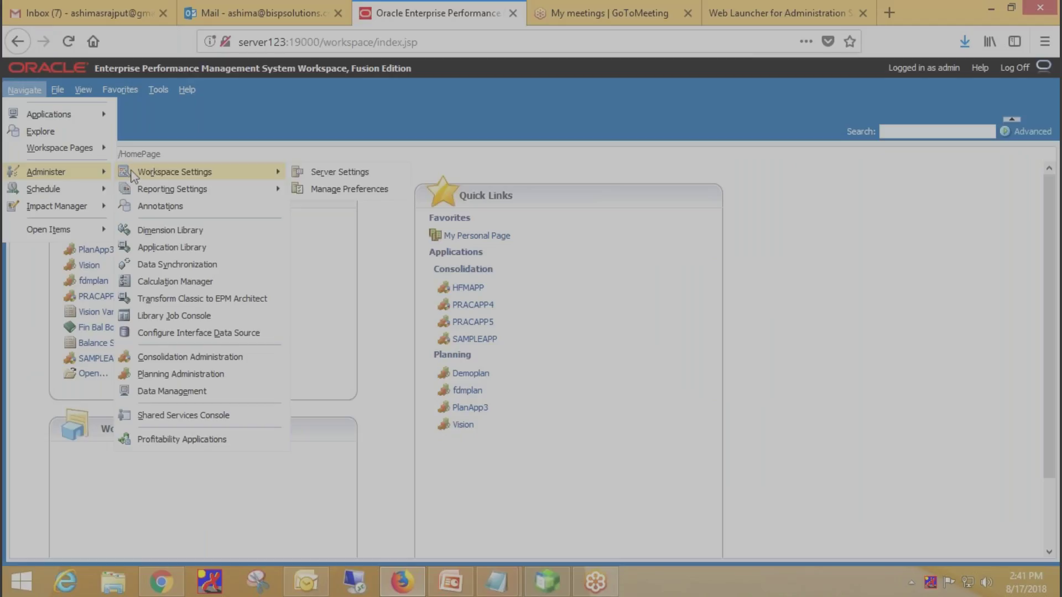
{"action": "left_click", "coordinate": [188, 391]}
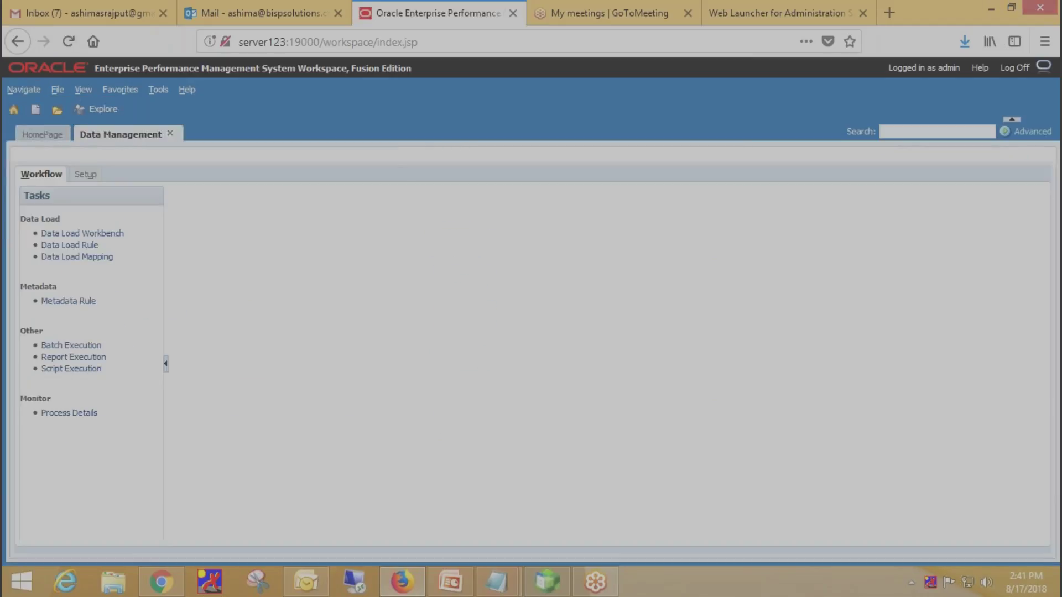
Step: Look through the Data Management setup tasks, from the configuration group down to the batch group
{"action": "left_click", "coordinate": [83, 175]}
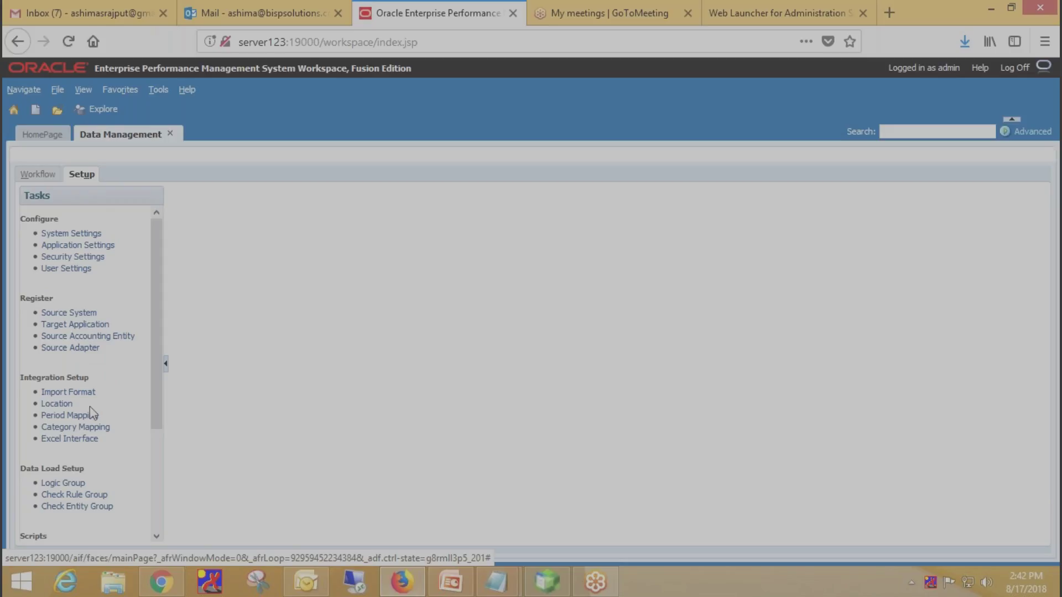
{"action": "left_click_drag", "start_coordinate": [155, 396], "coordinate": [72, 282]}
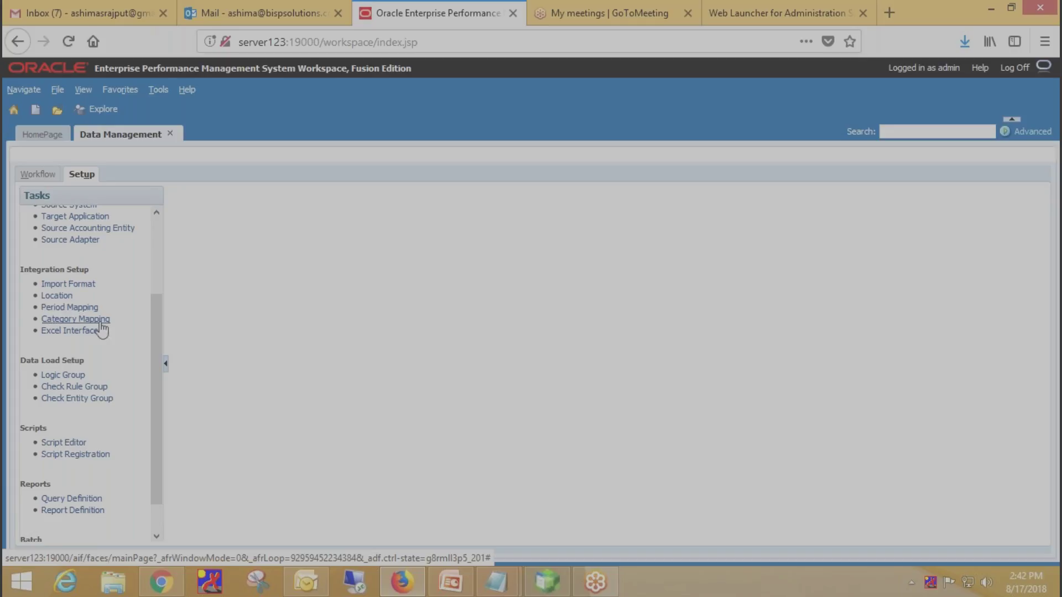
{"action": "left_click_drag", "start_coordinate": [152, 403], "coordinate": [138, 467]}
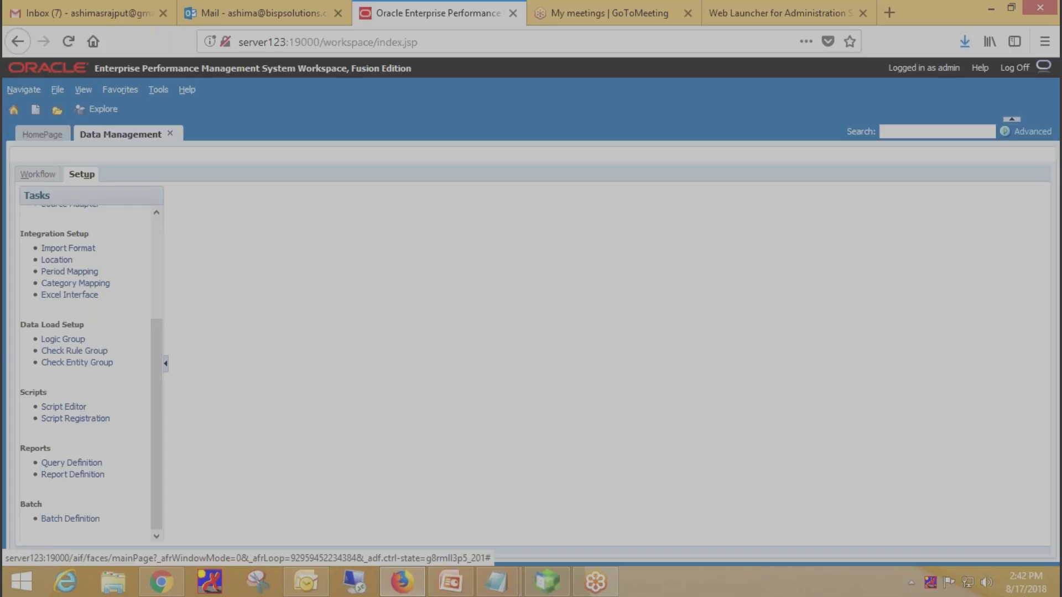
Step: View the workflow tasks' Process Details and open the Data Load Workbench
{"action": "left_click", "coordinate": [38, 175]}
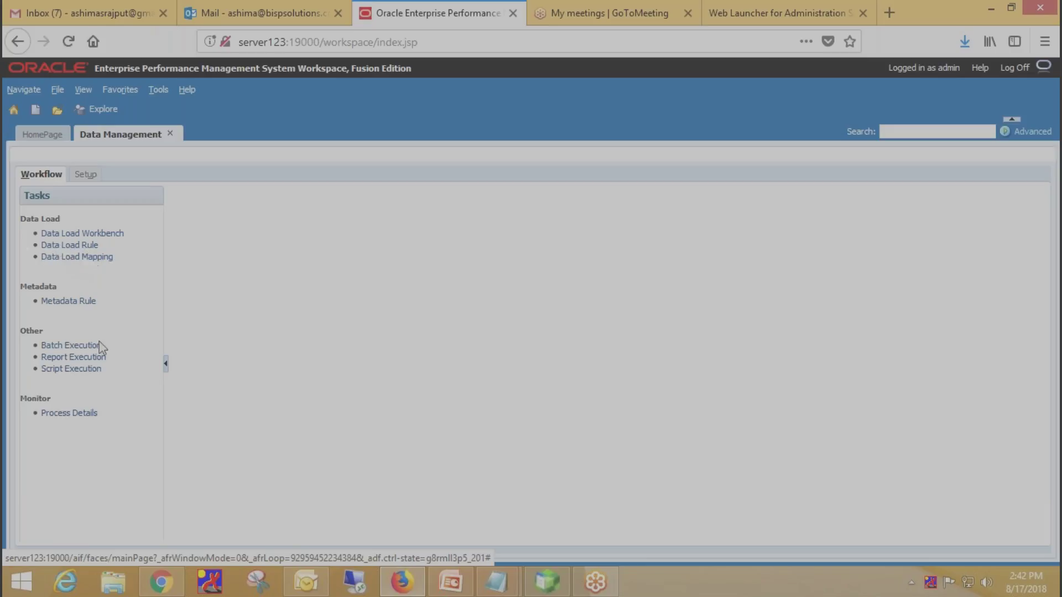
{"action": "left_click", "coordinate": [68, 415]}
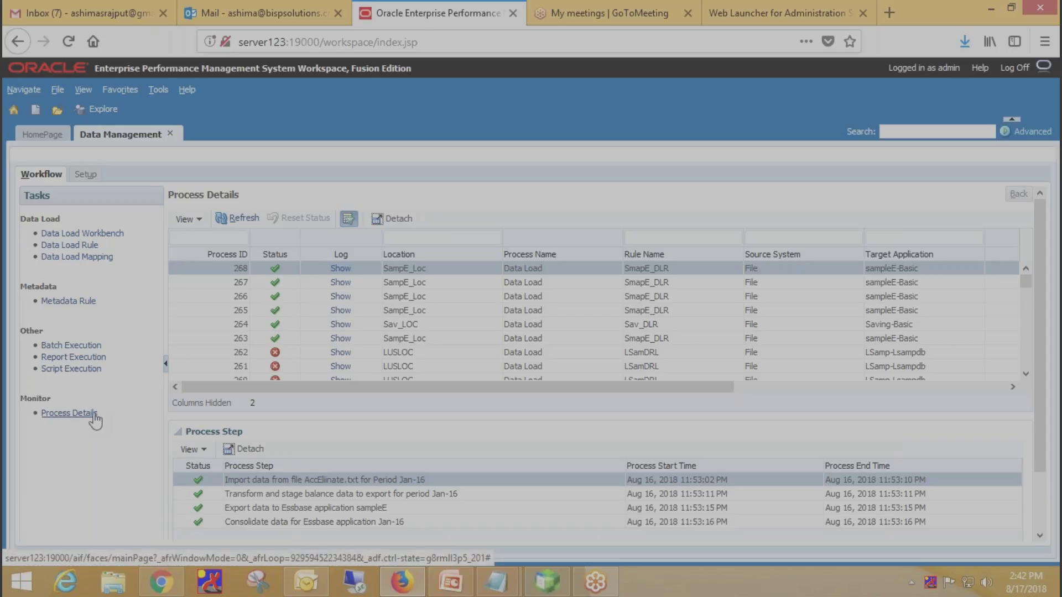
{"action": "left_click", "coordinate": [58, 233]}
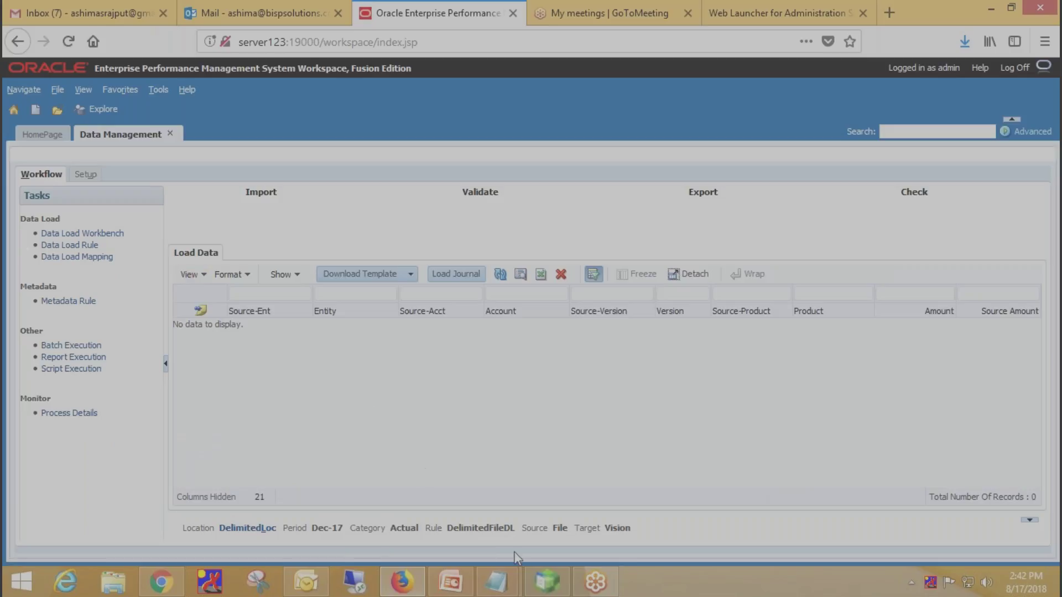
Step: Switch to Essbase Administration Services and collapse the Measures dimension in the sampleE Basic outline
{"action": "left_click", "coordinate": [541, 578]}
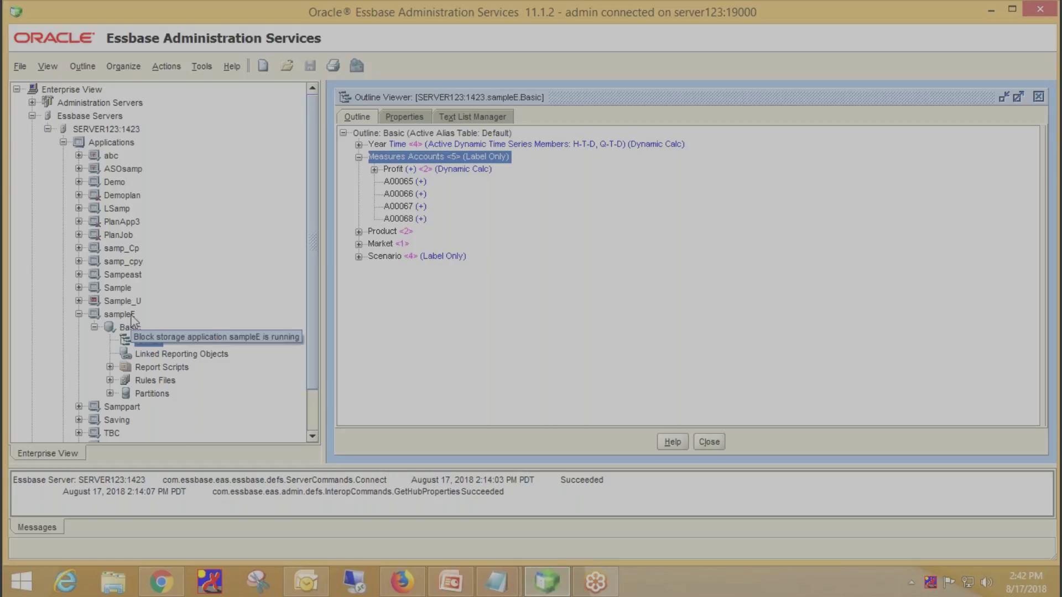
{"action": "left_click", "coordinate": [358, 157]}
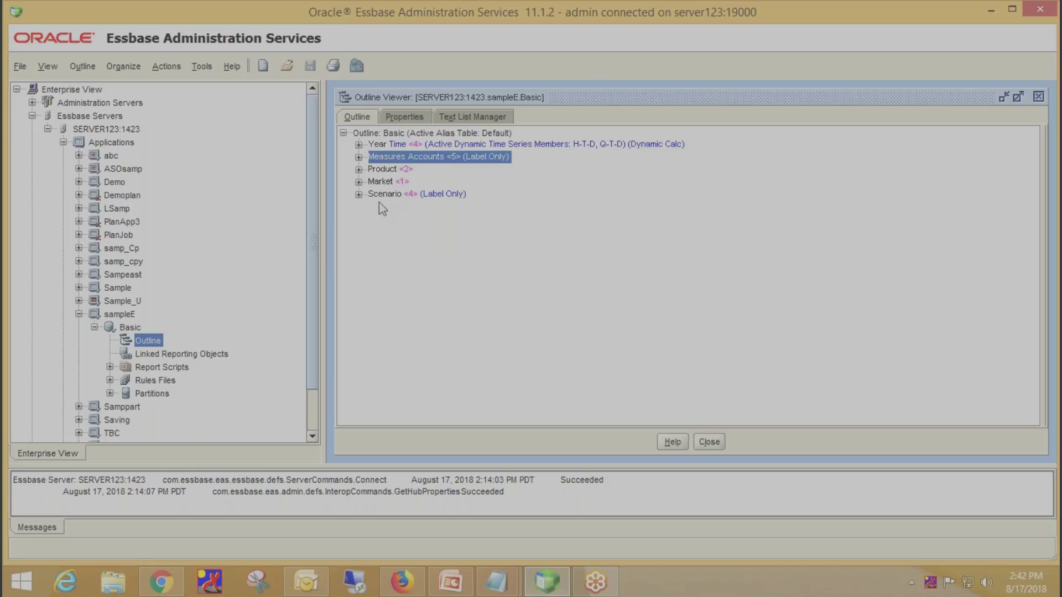
Step: Examine each field of the first record in the AccEliinate text file, and expand Measures in the sampleE outline to compare its account members
{"action": "left_click", "coordinate": [497, 586]}
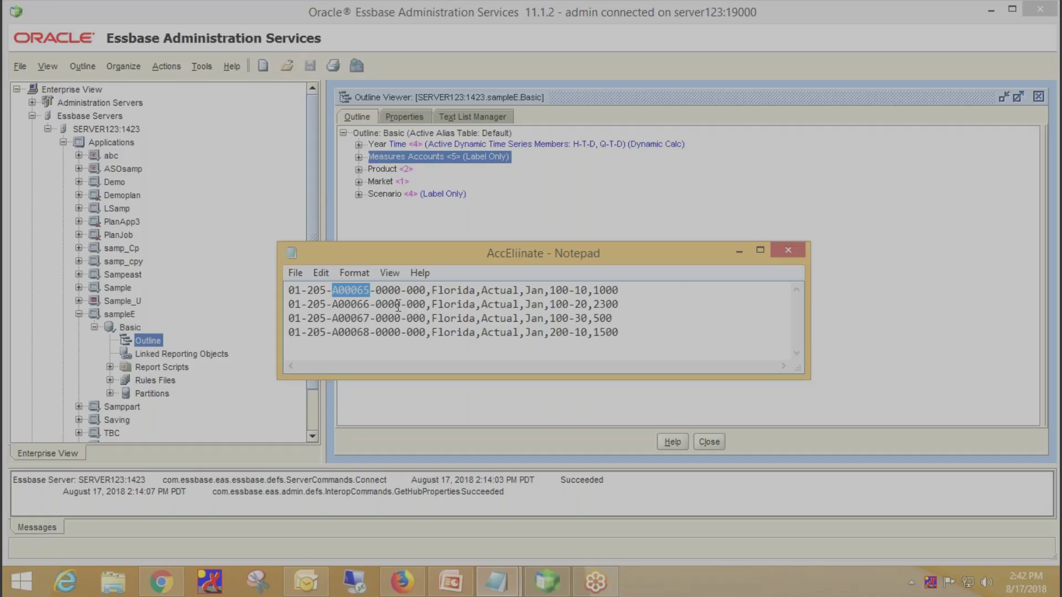
{"action": "left_click", "coordinate": [398, 306]}
{"action": "left_click", "coordinate": [289, 292]}
{"action": "left_click_drag", "start_coordinate": [289, 291], "coordinate": [521, 289]}
{"action": "left_click", "coordinate": [432, 290]}
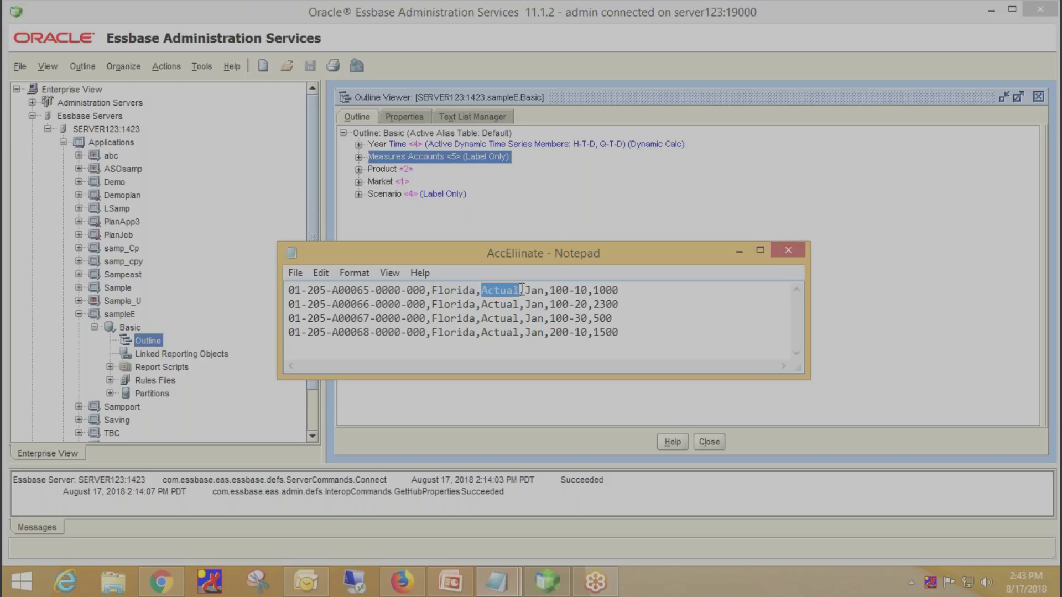
{"action": "left_click_drag", "start_coordinate": [525, 290], "coordinate": [548, 293]}
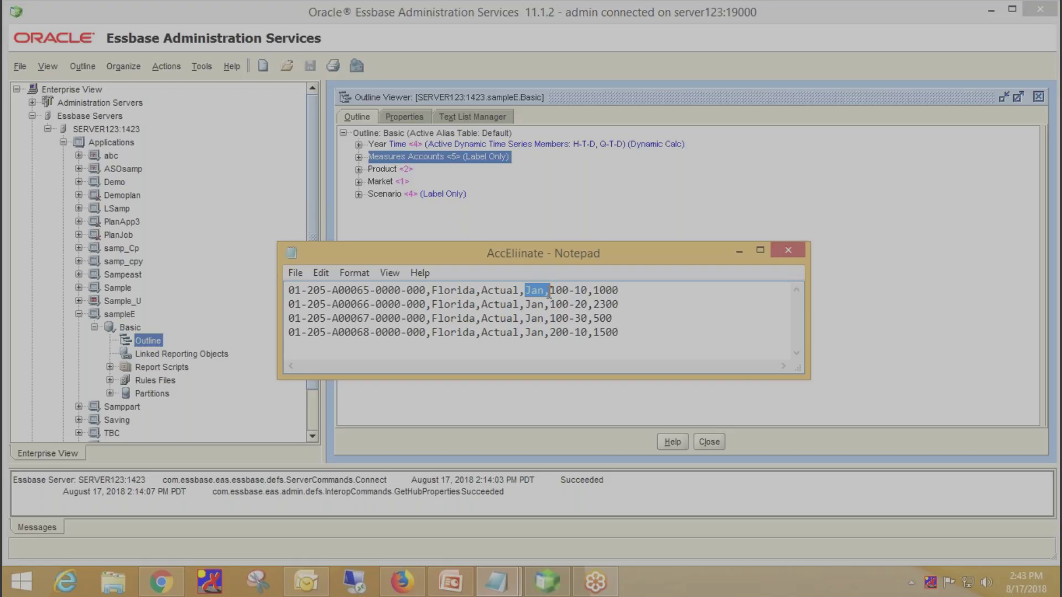
{"action": "left_click_drag", "start_coordinate": [549, 291], "coordinate": [593, 290]}
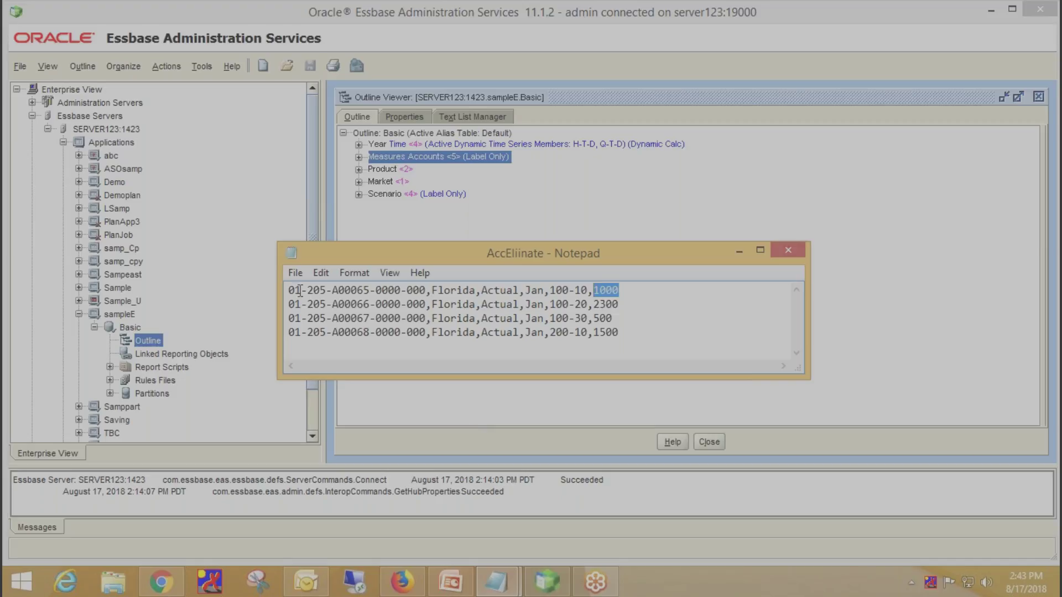
{"action": "left_click_drag", "start_coordinate": [294, 290], "coordinate": [408, 289]}
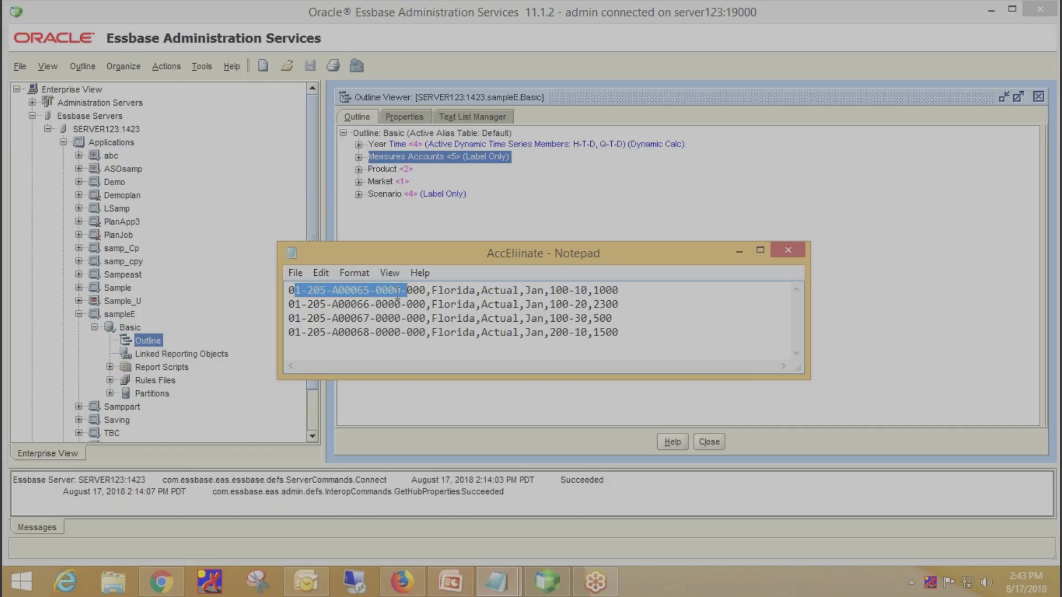
{"action": "left_click_drag", "start_coordinate": [288, 290], "coordinate": [426, 289]}
{"action": "left_click_drag", "start_coordinate": [332, 290], "coordinate": [368, 291]}
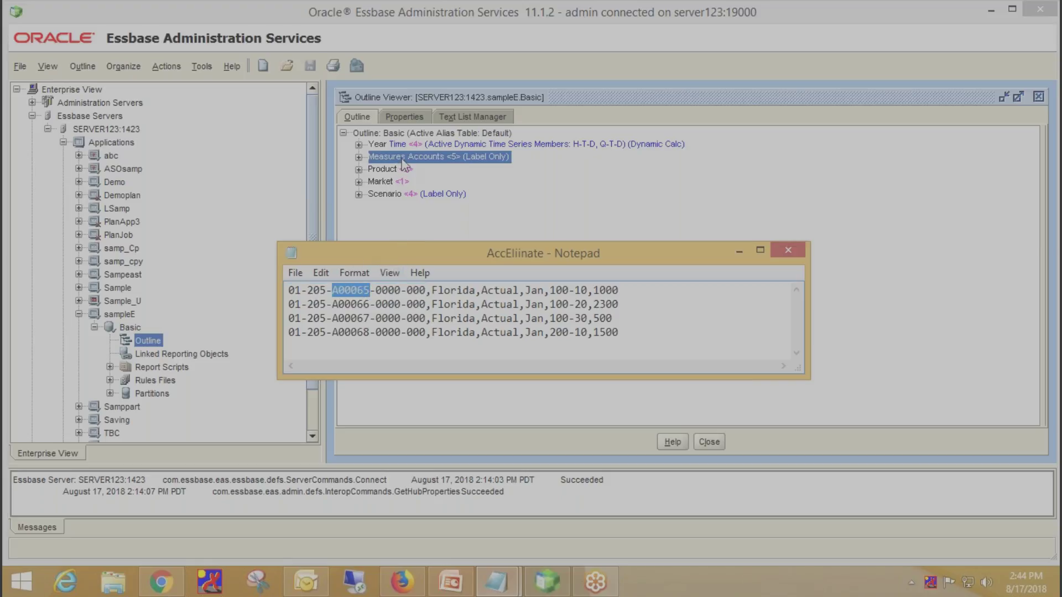
{"action": "left_click", "coordinate": [359, 157]}
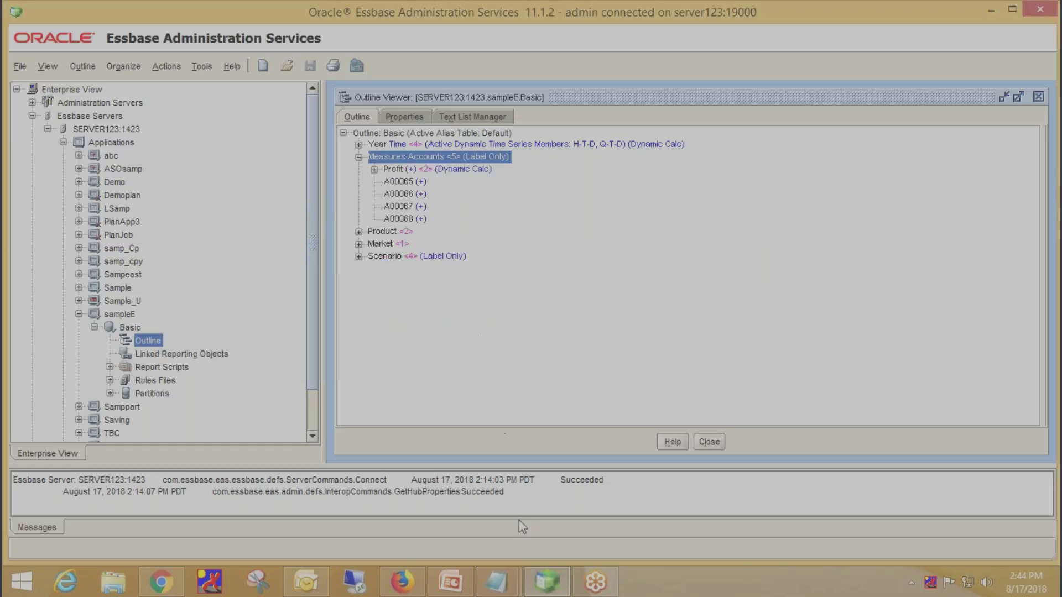
Step: Return to the Data Management setup in Firefox and review the File source system and its available source system types
{"action": "left_click", "coordinate": [541, 580]}
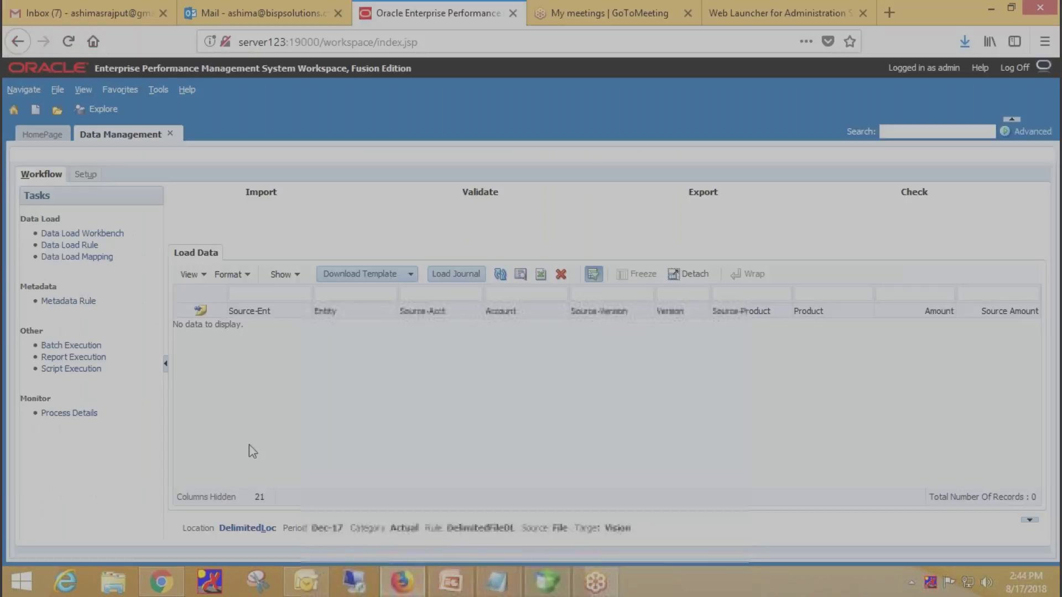
{"action": "left_click", "coordinate": [83, 175]}
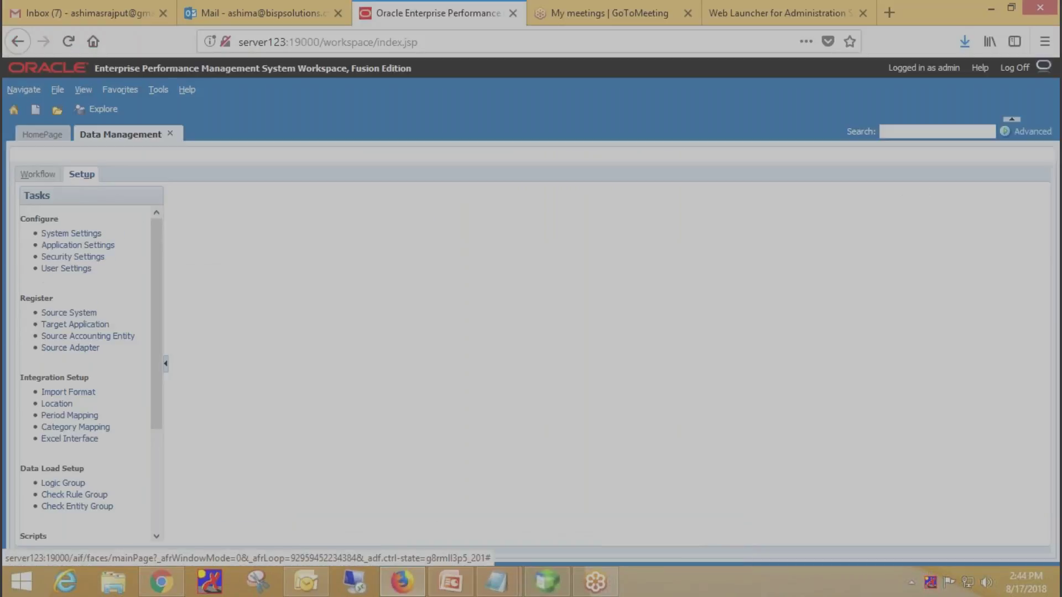
{"action": "left_click", "coordinate": [79, 315]}
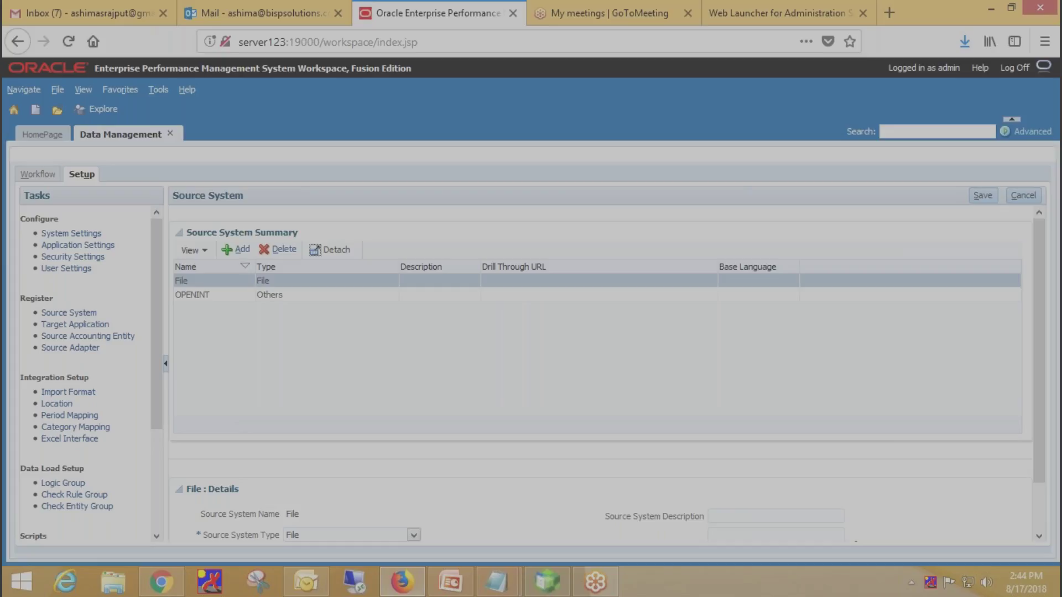
{"action": "scroll", "coordinate": [256, 359], "scroll_direction": "down", "scroll_amount": 2}
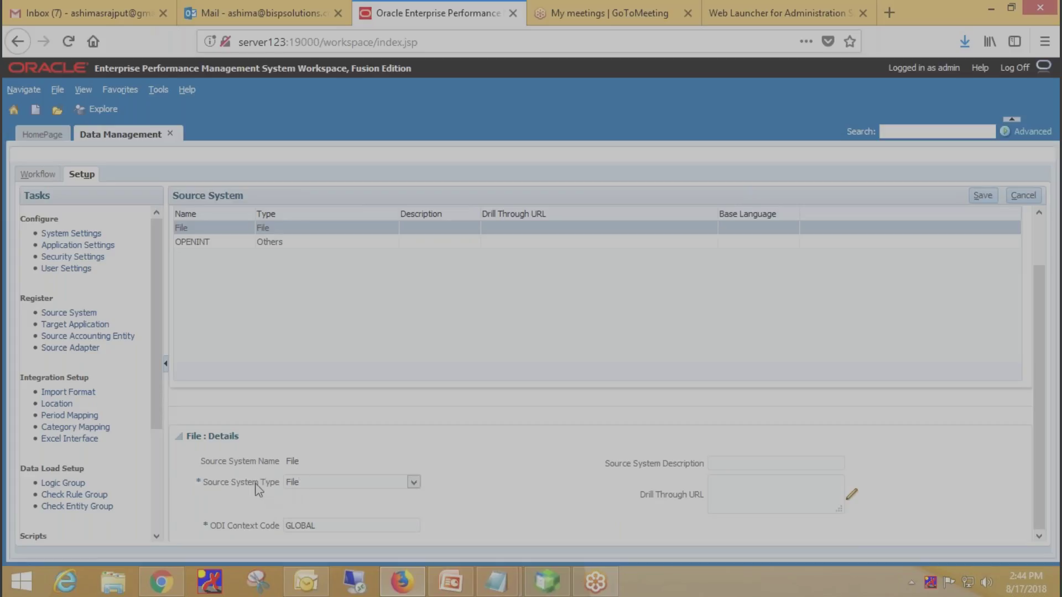
{"action": "left_click", "coordinate": [414, 483]}
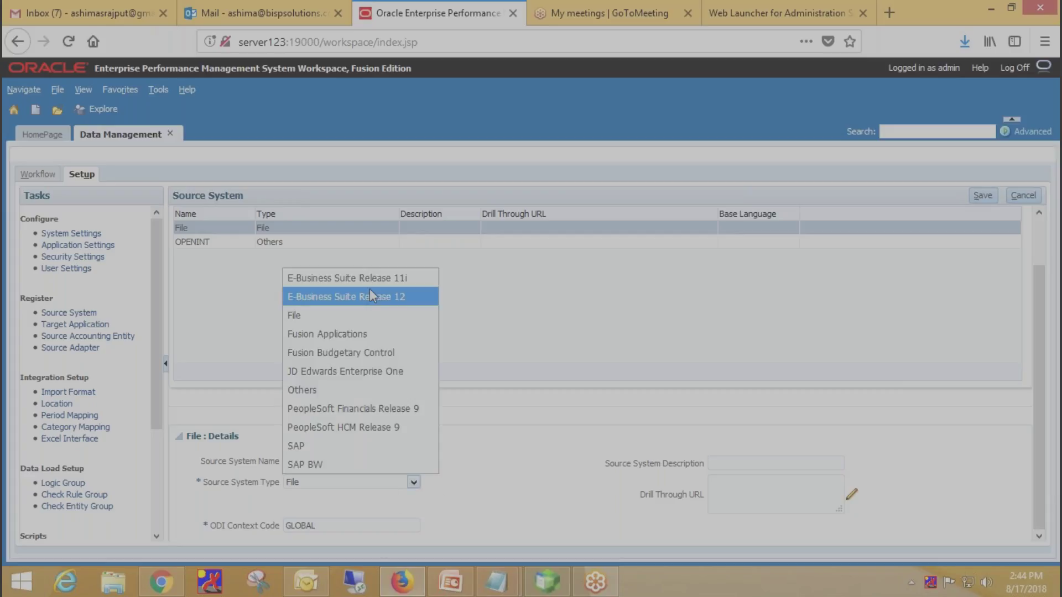
{"action": "left_click", "coordinate": [479, 444]}
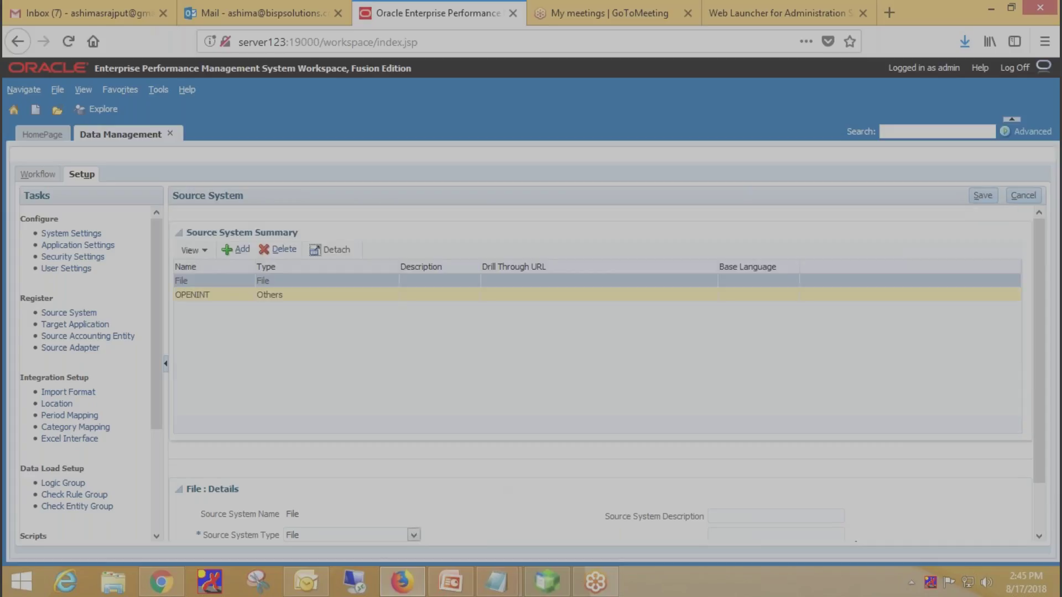
Step: Open the target applications and select sampleE-Basic
{"action": "left_click", "coordinate": [83, 325]}
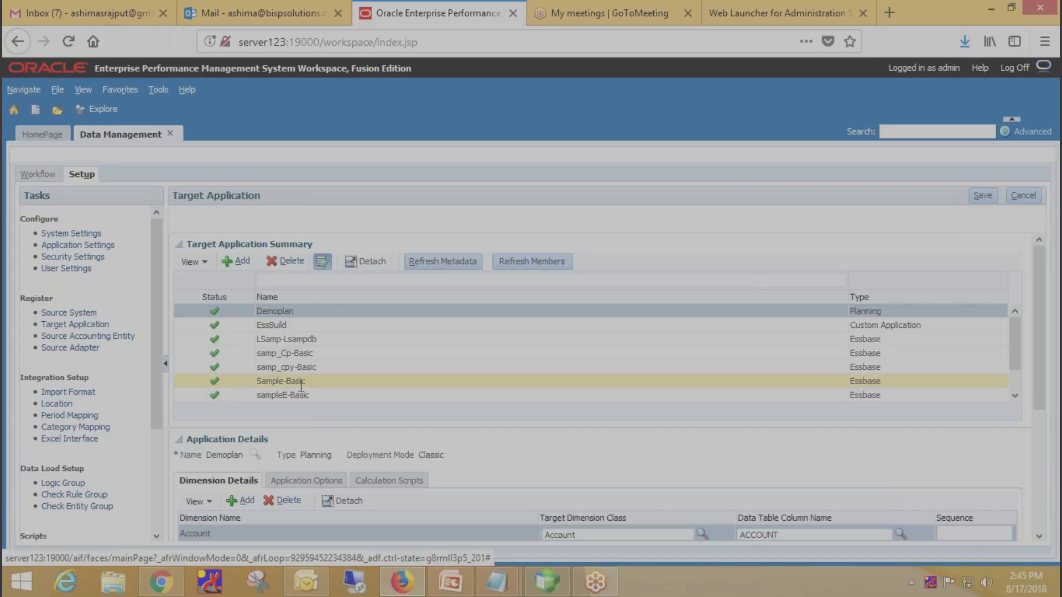
{"action": "left_click", "coordinate": [292, 394]}
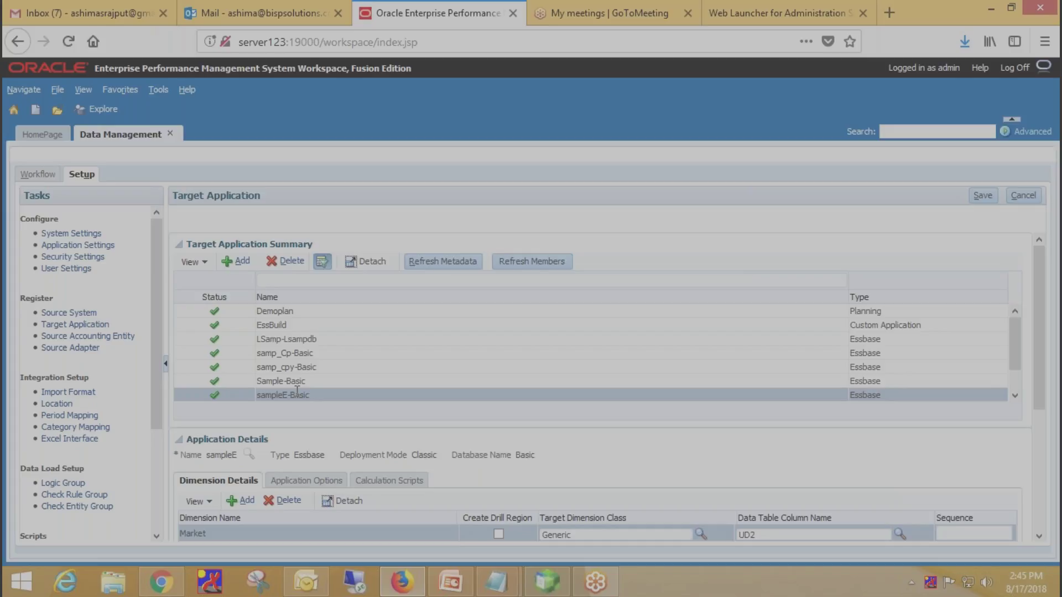
Step: View the Essbase applications that can be added as a target, and cancel without adding one
{"action": "left_click", "coordinate": [240, 265]}
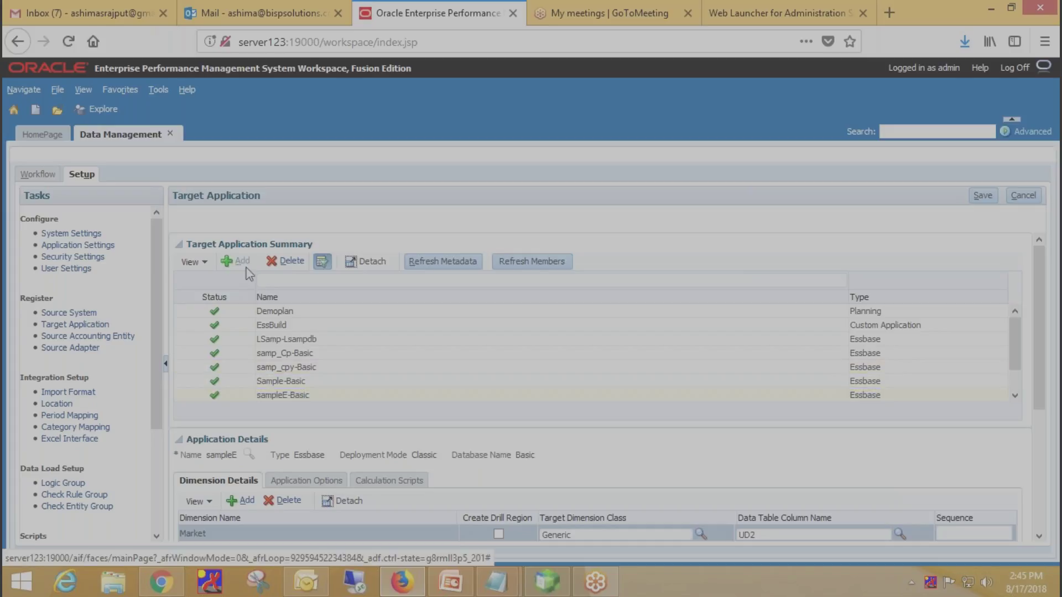
{"action": "left_click", "coordinate": [573, 238]}
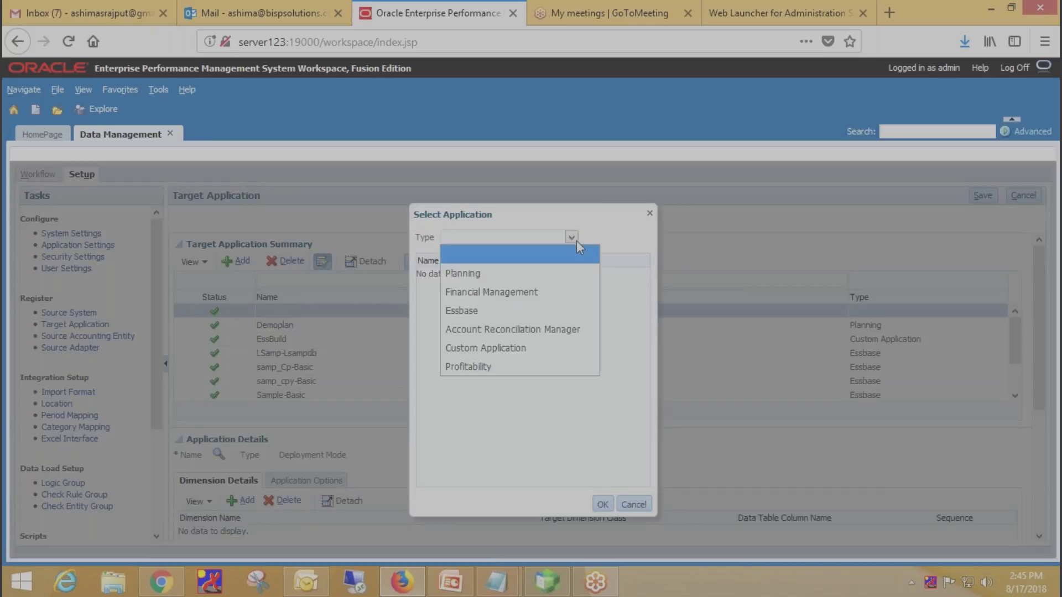
{"action": "left_click", "coordinate": [515, 314]}
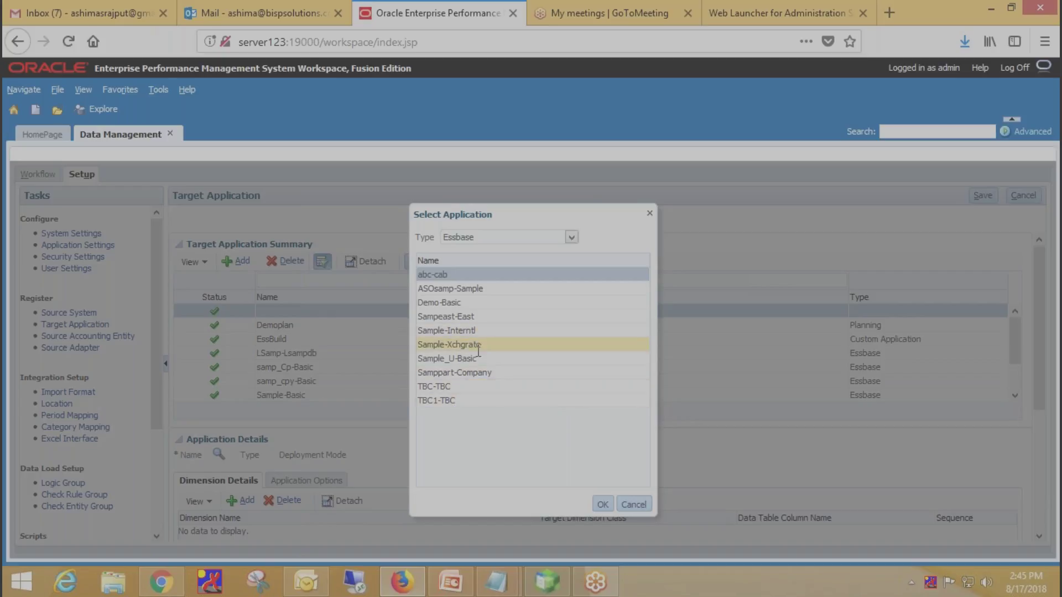
{"action": "left_click", "coordinate": [633, 504]}
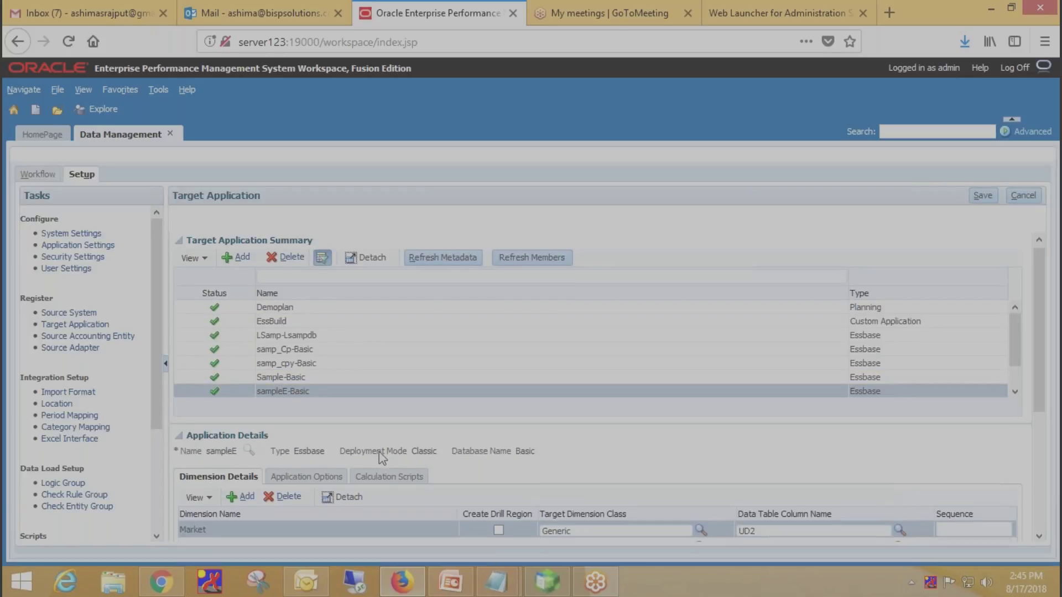
Step: Review the dimension details and target dimension classes of the sampleE-Basic application
{"action": "scroll", "coordinate": [369, 449], "scroll_direction": "down", "scroll_amount": 4}
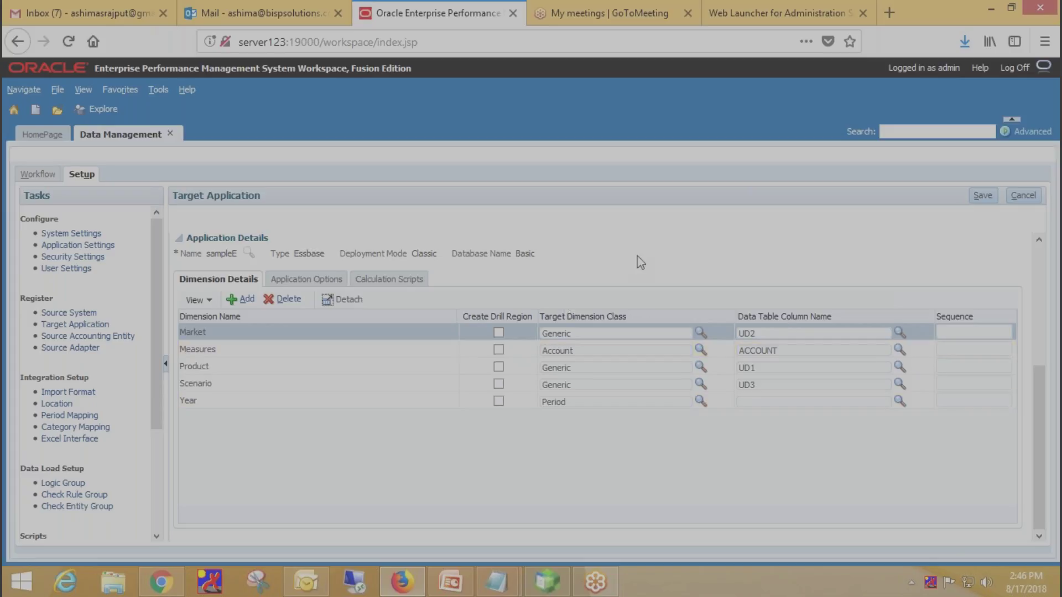
{"action": "scroll", "coordinate": [635, 263], "scroll_direction": "up", "scroll_amount": 3}
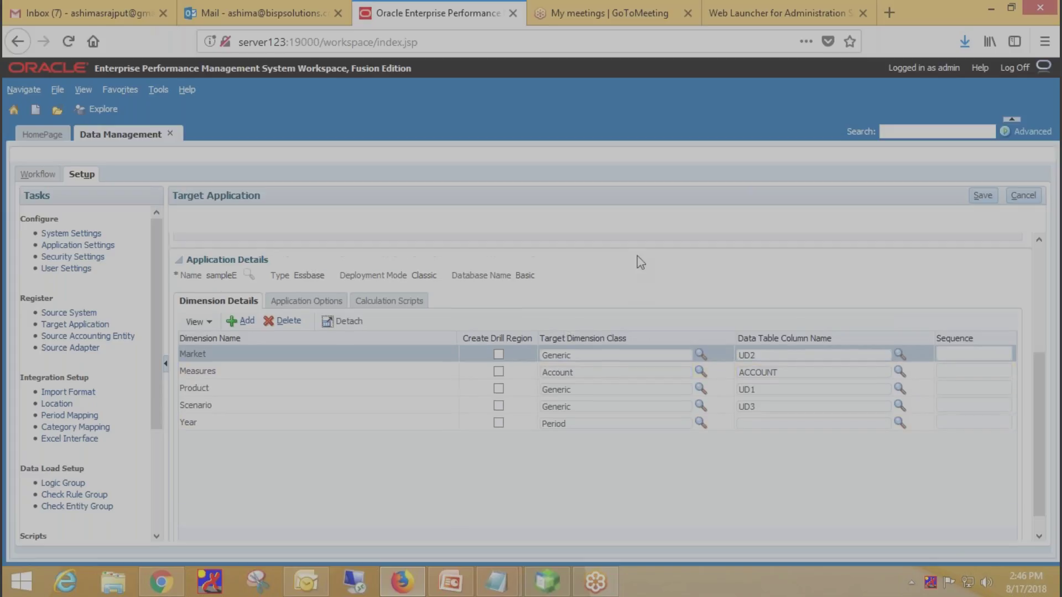
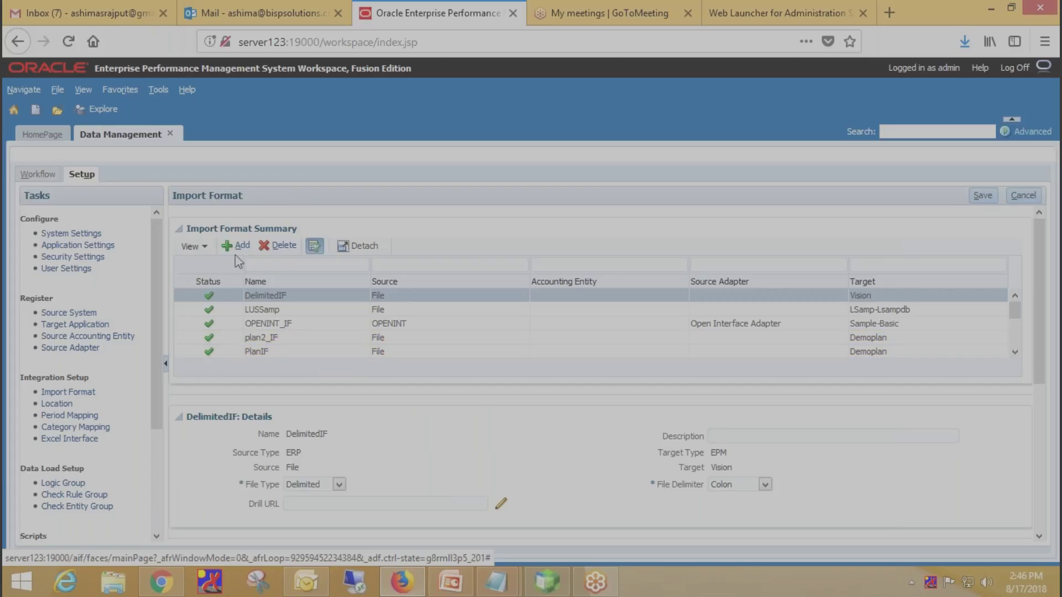
Step: Open the SampleE_IF import format and review its details and mappings
{"action": "scroll", "coordinate": [295, 349], "scroll_direction": "down", "scroll_amount": 3}
{"action": "scroll", "coordinate": [293, 350], "scroll_direction": "down", "scroll_amount": 4}
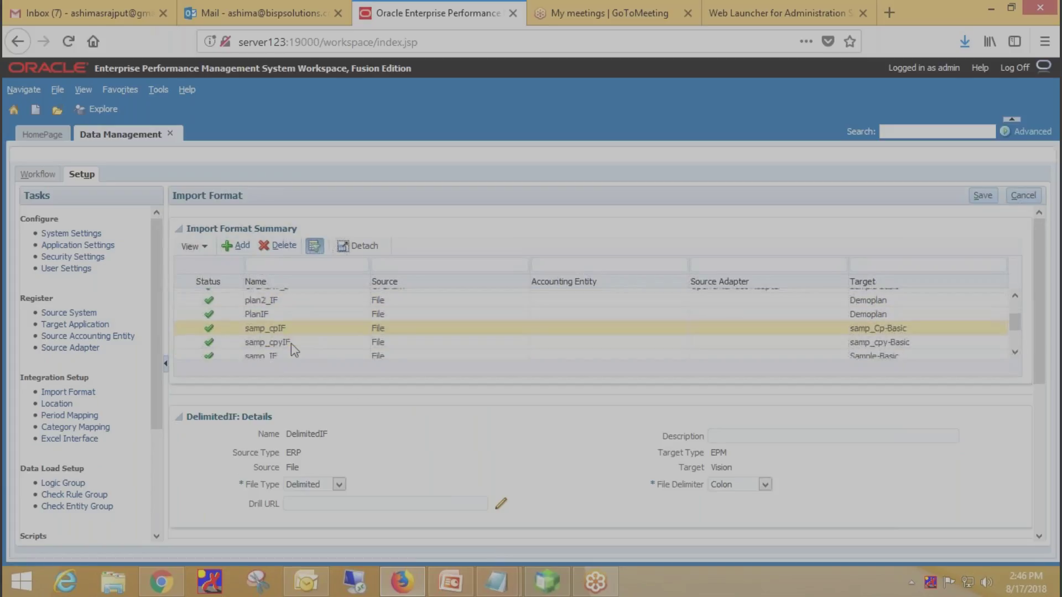
{"action": "left_click", "coordinate": [276, 335]}
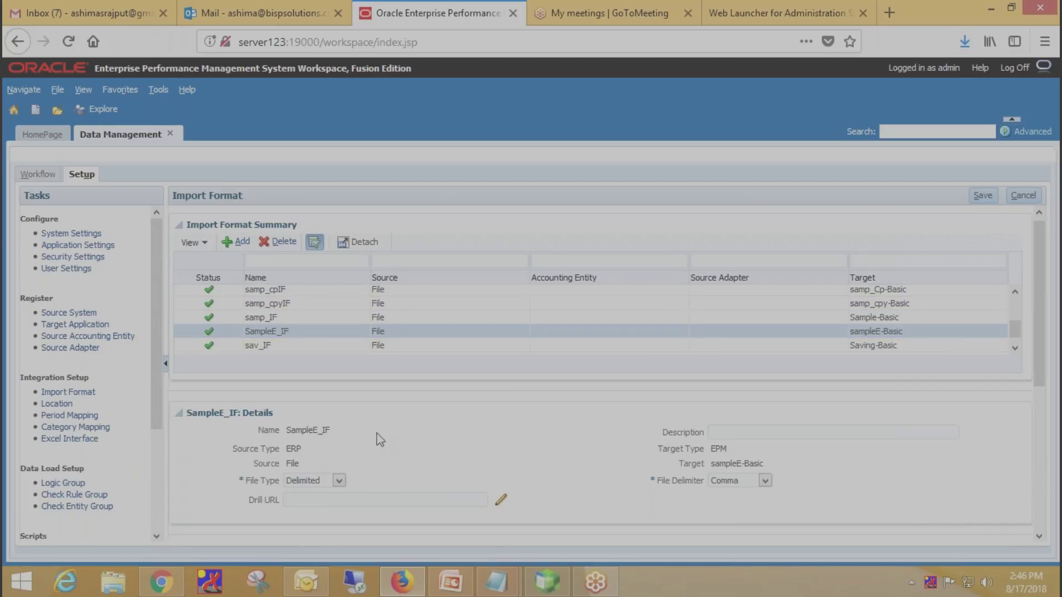
{"action": "scroll", "coordinate": [380, 440], "scroll_direction": "down", "scroll_amount": 3}
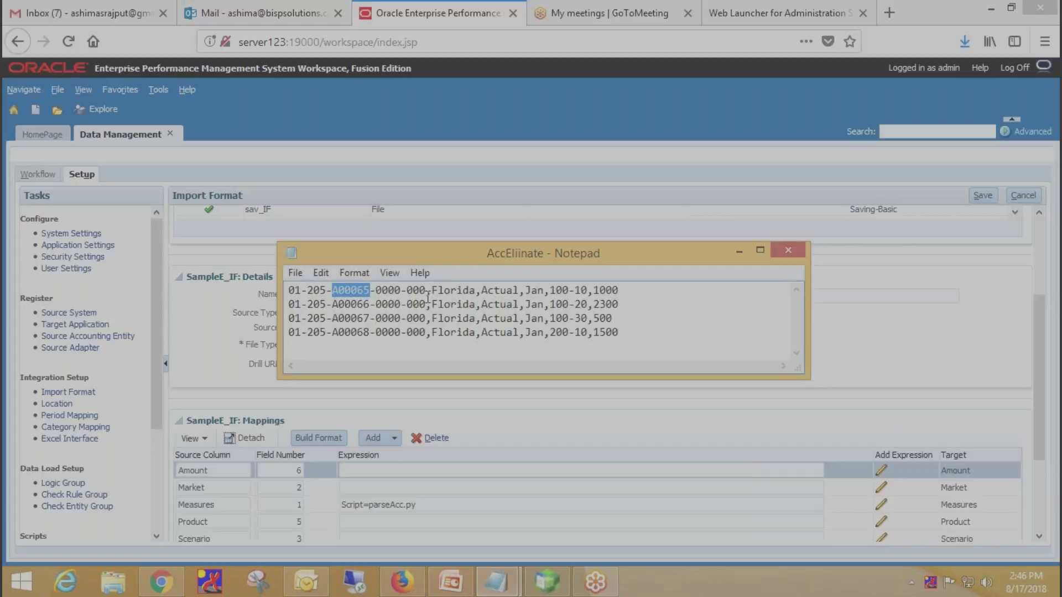
Step: Review the file type, delimiter and mappings of SampleE_IF with the AccEliinate text file in view below them
{"action": "left_click_drag", "start_coordinate": [447, 259], "coordinate": [486, 404]}
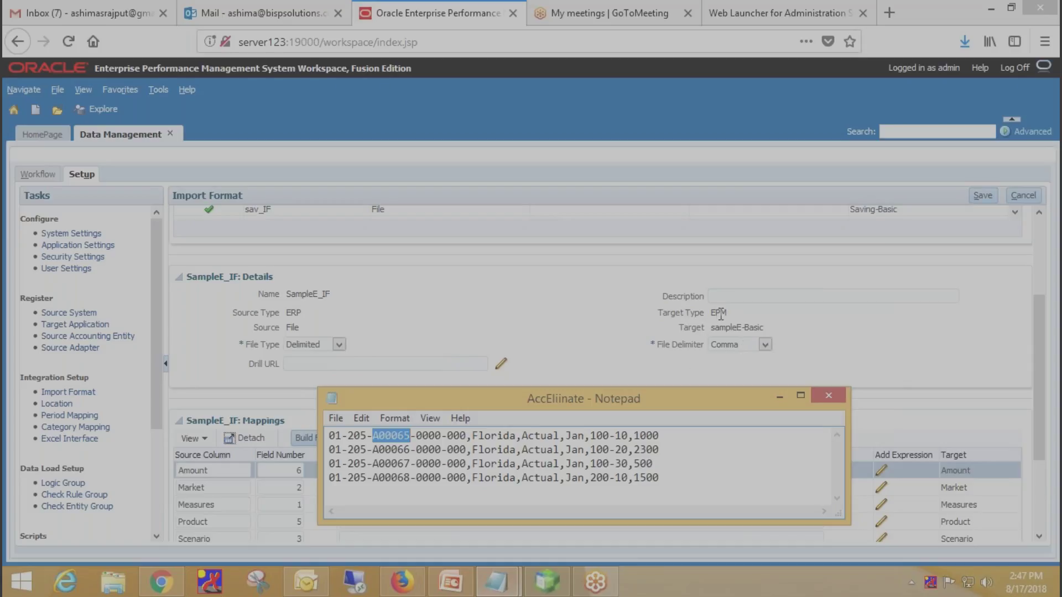
{"action": "left_click", "coordinate": [616, 339]}
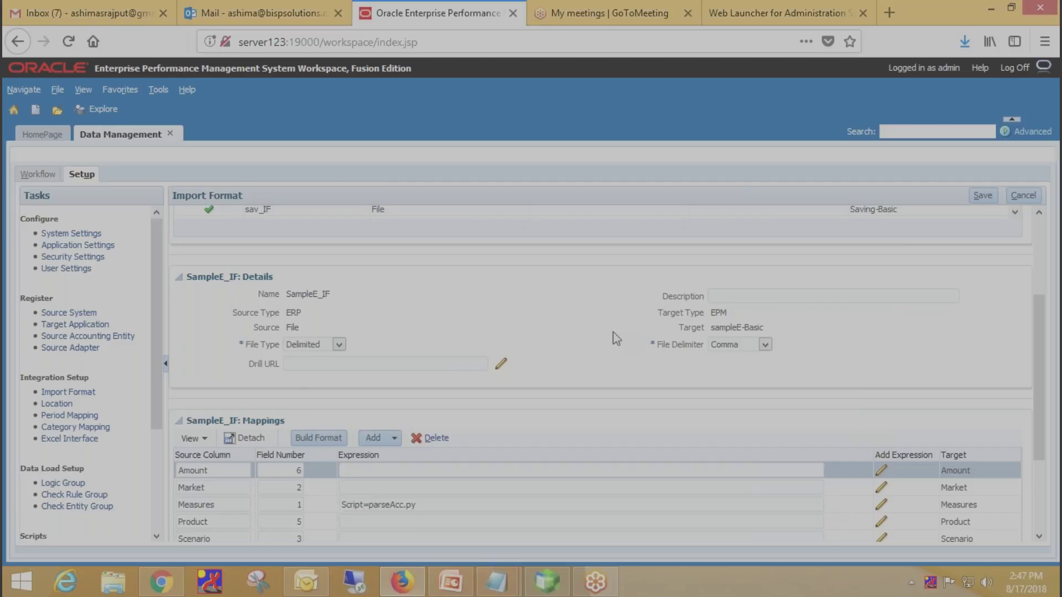
{"action": "scroll", "coordinate": [607, 354], "scroll_direction": "down", "scroll_amount": 1}
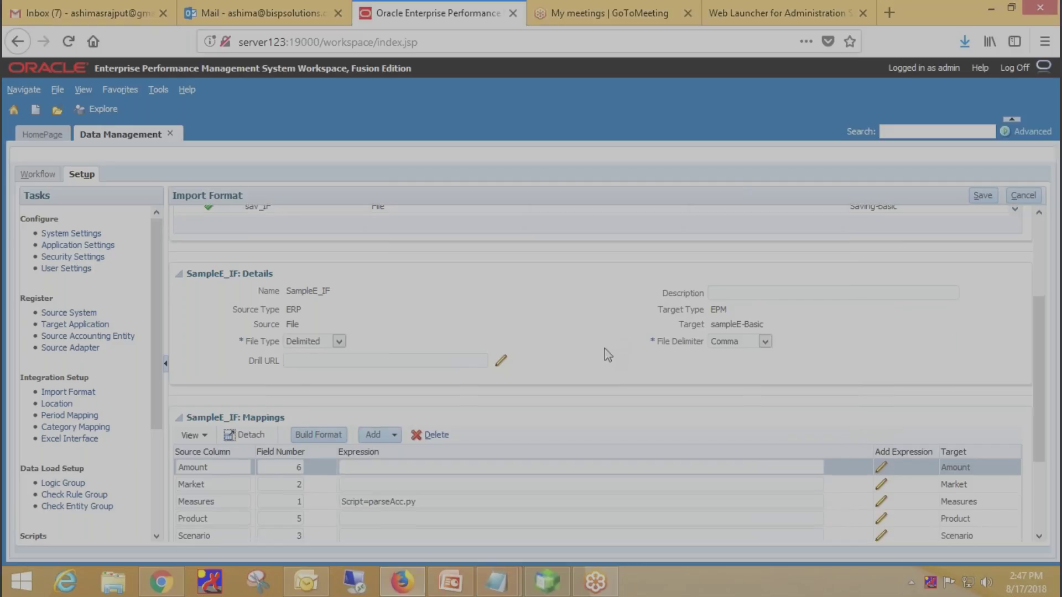
{"action": "scroll", "coordinate": [607, 354], "scroll_direction": "down", "scroll_amount": 3}
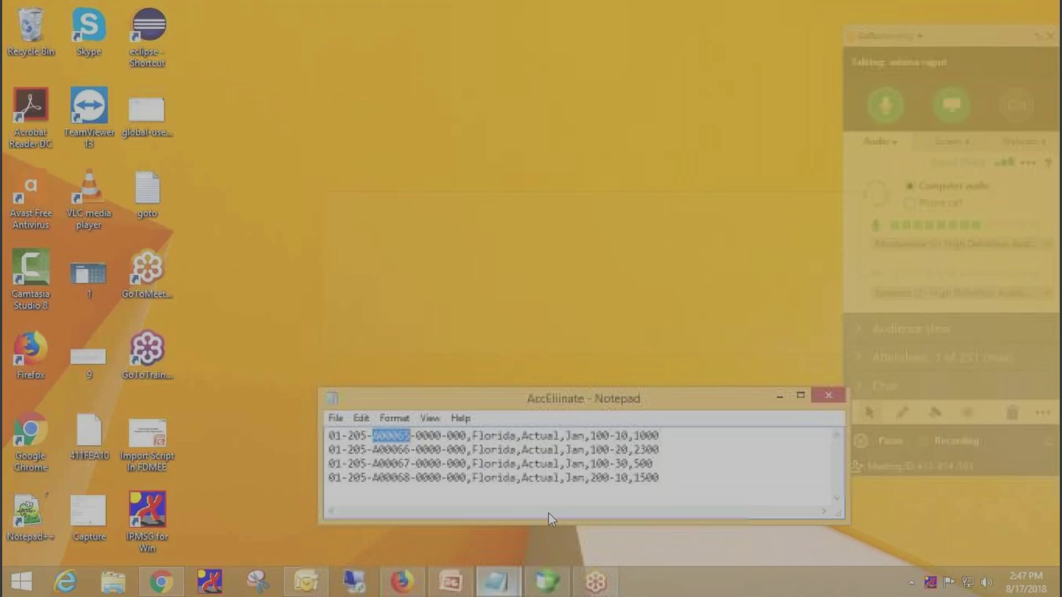
{"action": "left_click", "coordinate": [548, 512]}
{"action": "mouse_move", "coordinate": [486, 406]}
{"action": "left_mouse_down"}
{"action": "mouse_move", "coordinate": [496, 427]}
{"action": "mouse_move", "coordinate": [486, 405]}
{"action": "left_mouse_up"}
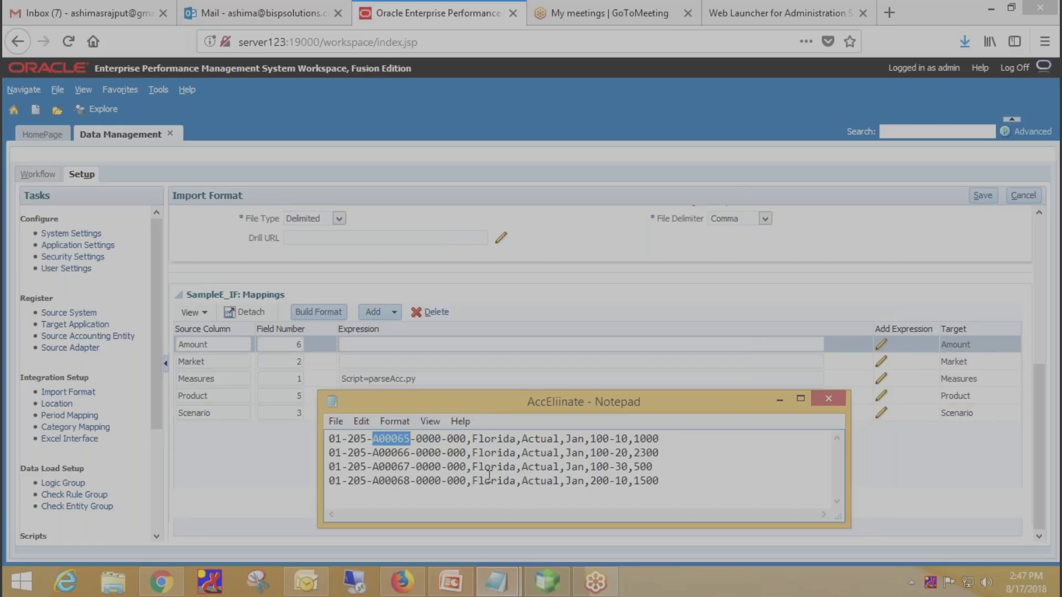
Step: Compare each comma-separated field of the first AccEliinate record with the field numbers in the SampleE_IF mappings
{"action": "left_click_drag", "start_coordinate": [330, 440], "coordinate": [469, 442]}
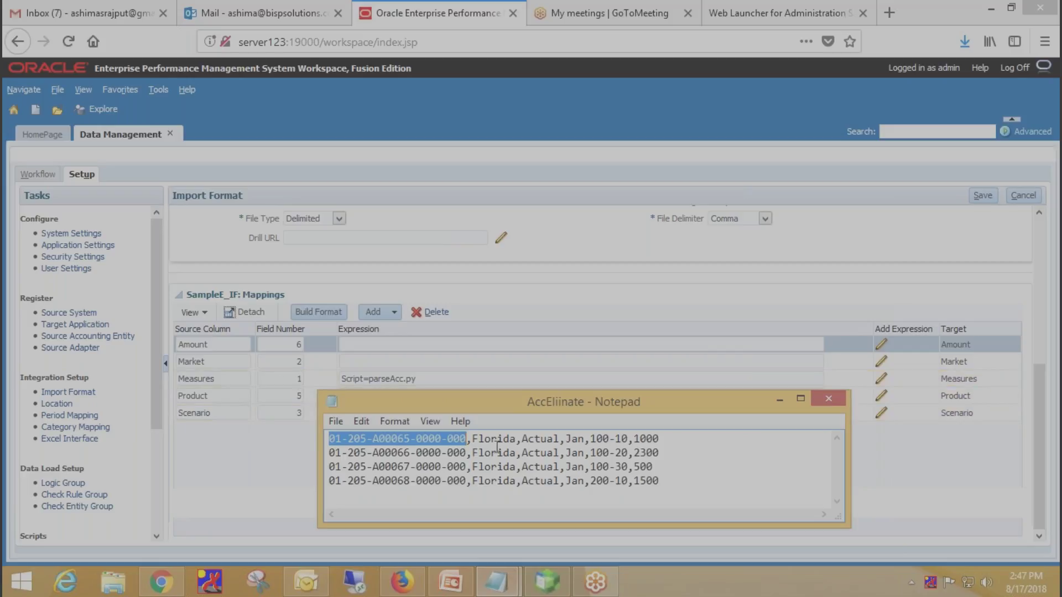
{"action": "left_click_drag", "start_coordinate": [472, 439], "coordinate": [518, 440]}
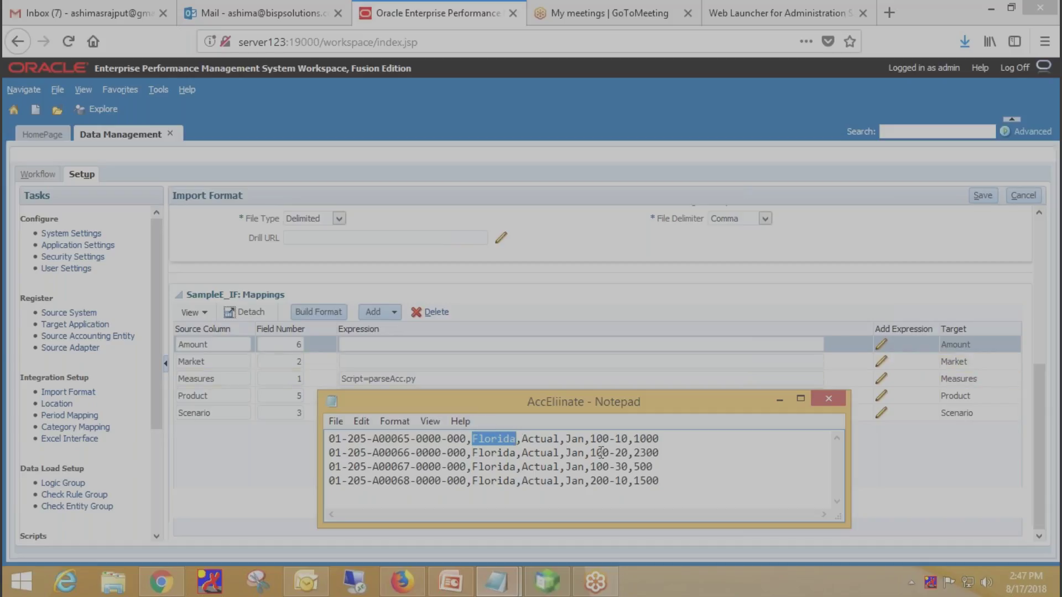
{"action": "left_click_drag", "start_coordinate": [522, 439], "coordinate": [560, 438]}
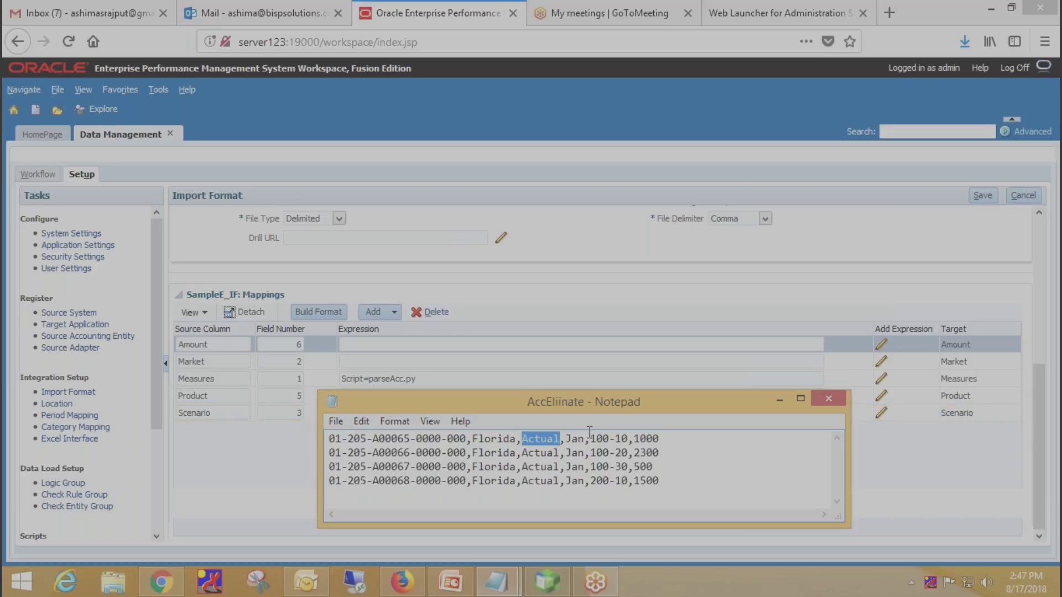
{"action": "left_click_drag", "start_coordinate": [565, 439], "coordinate": [586, 439]}
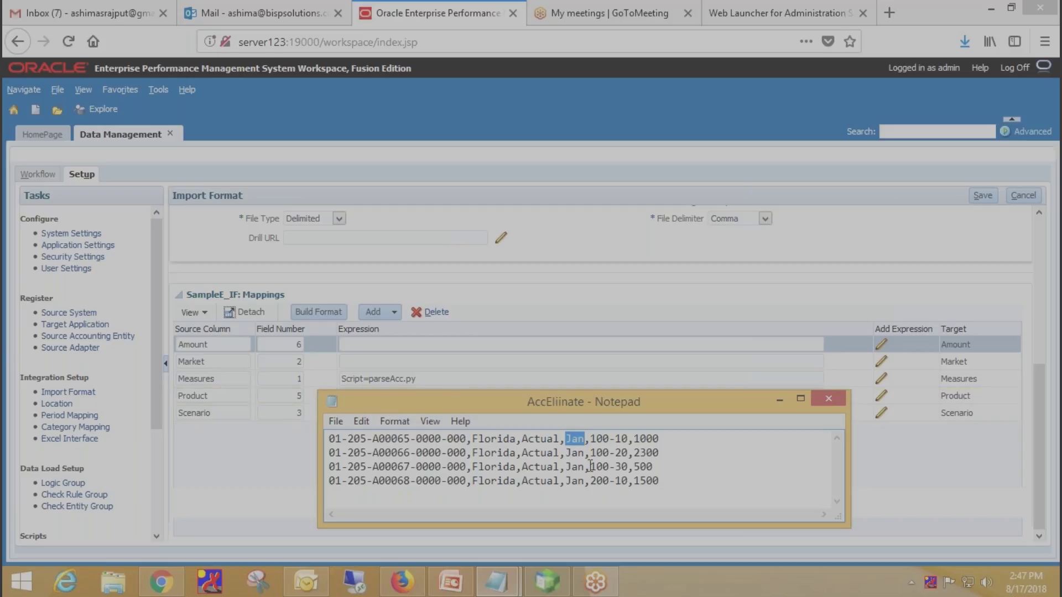
{"action": "left_click_drag", "start_coordinate": [590, 441], "coordinate": [628, 439]}
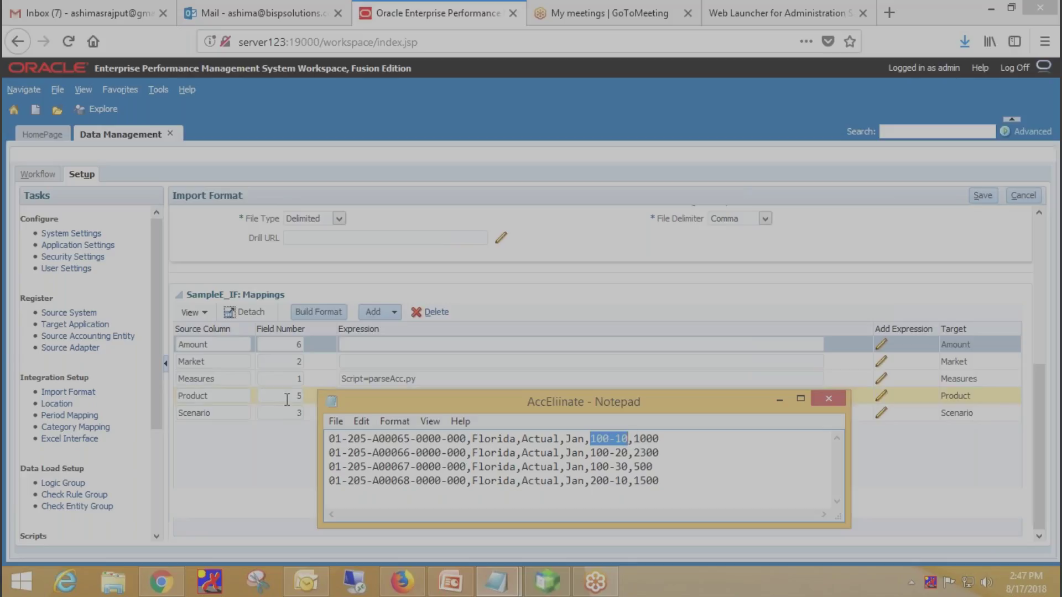
{"action": "left_click_drag", "start_coordinate": [662, 438], "coordinate": [634, 438]}
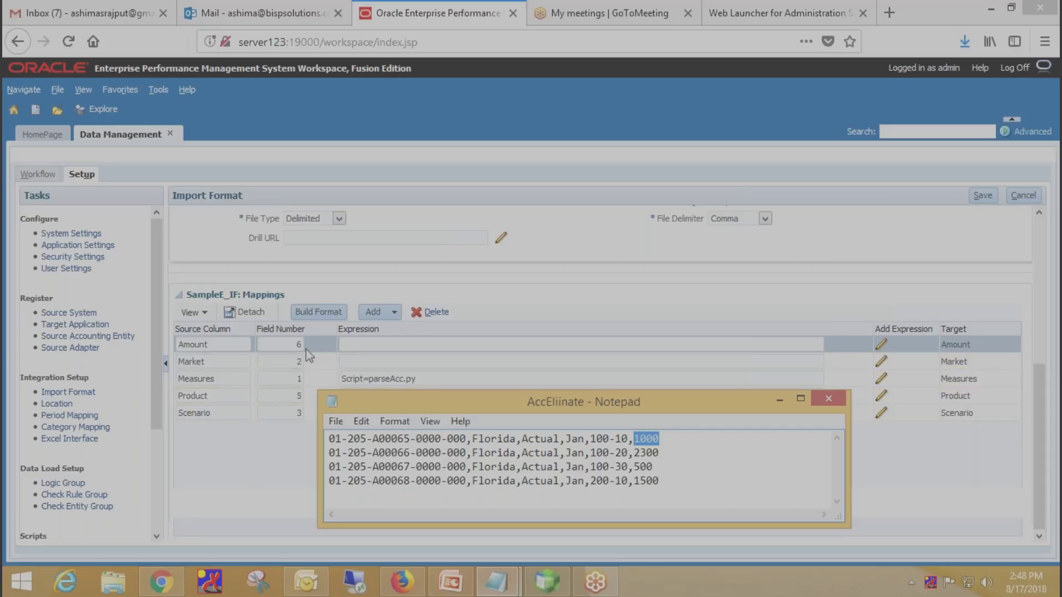
{"action": "left_click", "coordinate": [284, 469]}
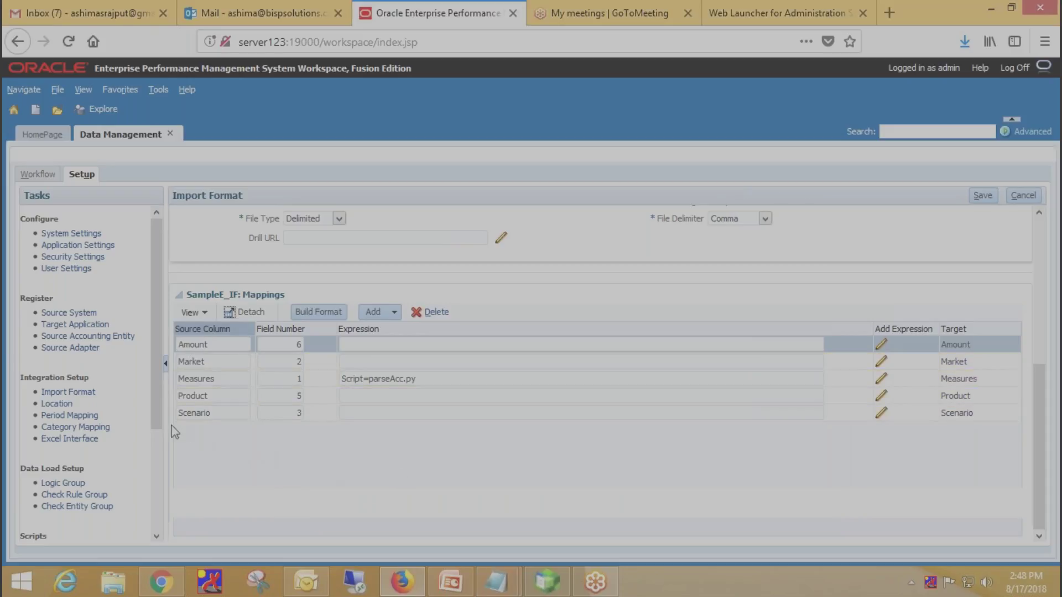
Step: Open the Script Editor, list the import scripts and set the target application to sampleE-Basic
{"action": "left_click_drag", "start_coordinate": [159, 423], "coordinate": [152, 518]}
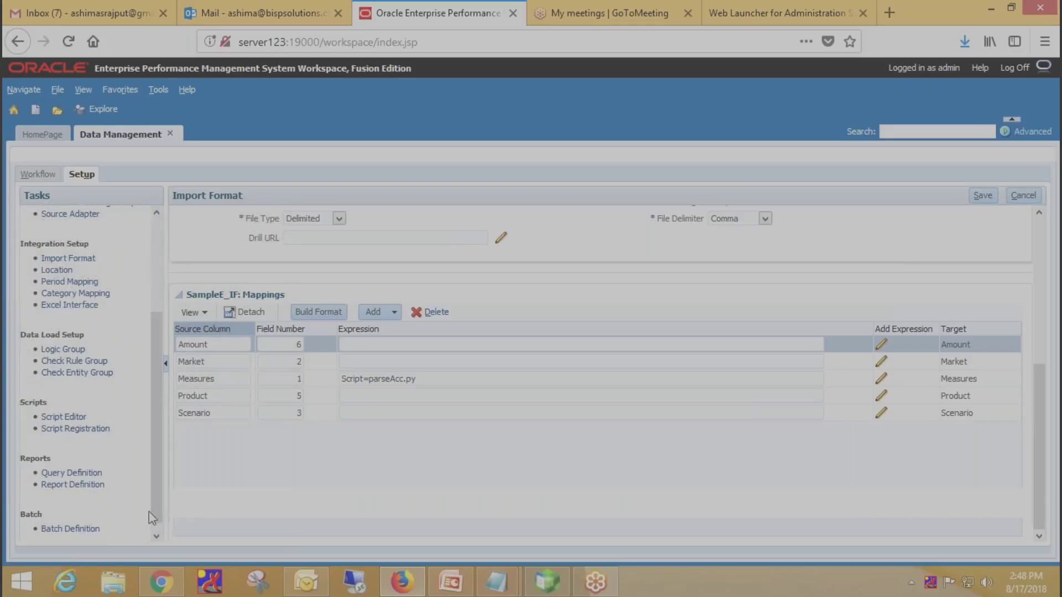
{"action": "left_click", "coordinate": [60, 418]}
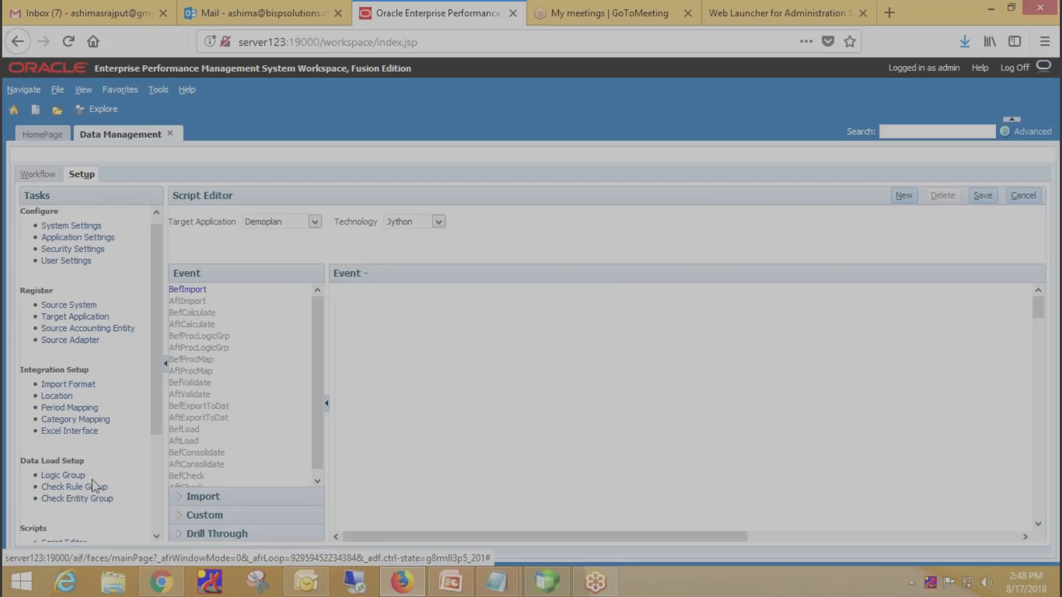
{"action": "scroll", "coordinate": [94, 487], "scroll_direction": "down", "scroll_amount": 3}
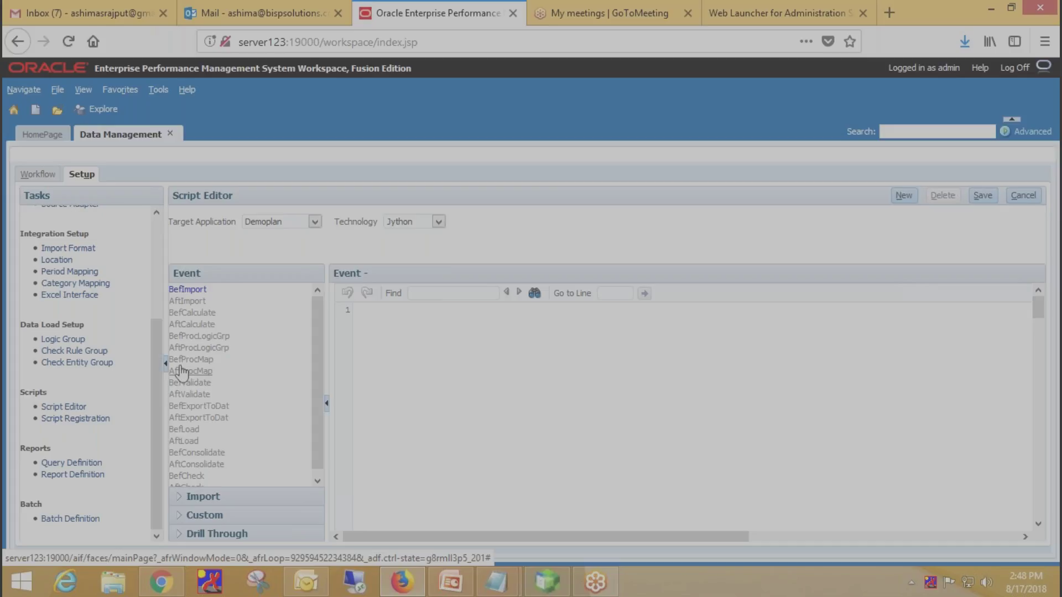
{"action": "left_click", "coordinate": [212, 499]}
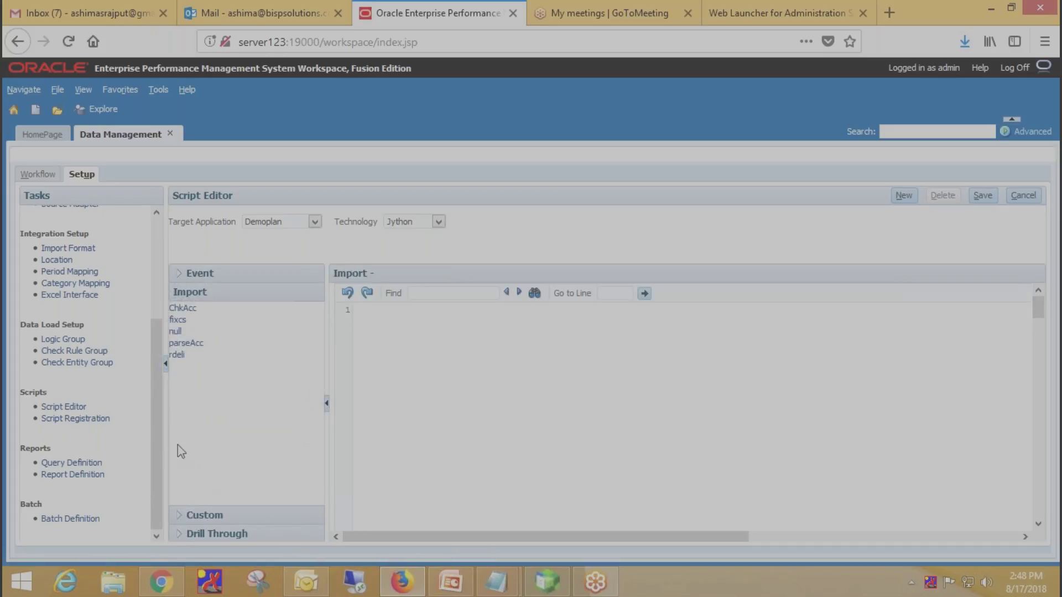
{"action": "left_click", "coordinate": [315, 221]}
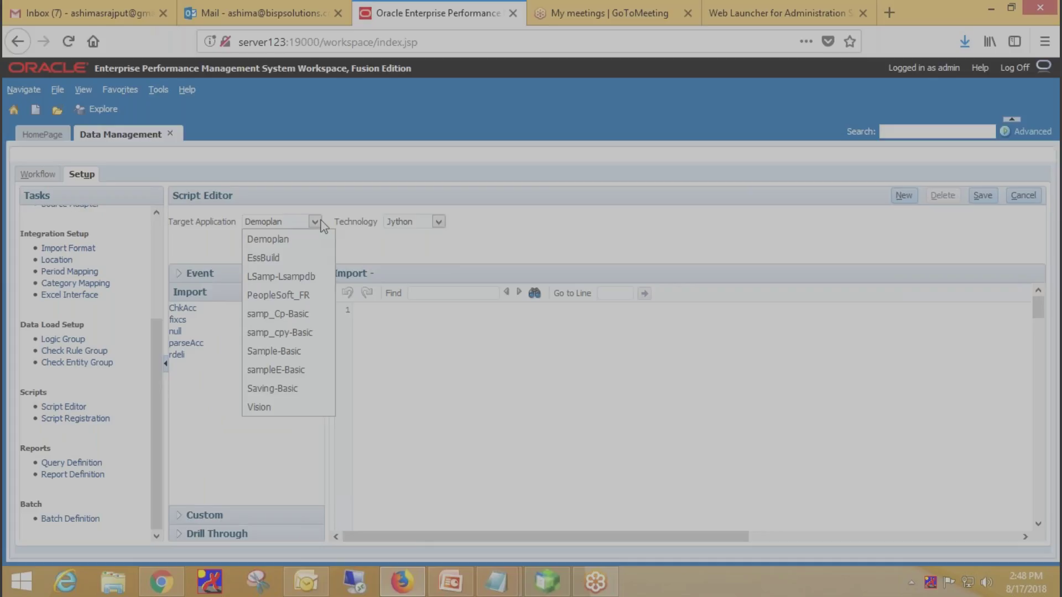
{"action": "left_click", "coordinate": [314, 365]}
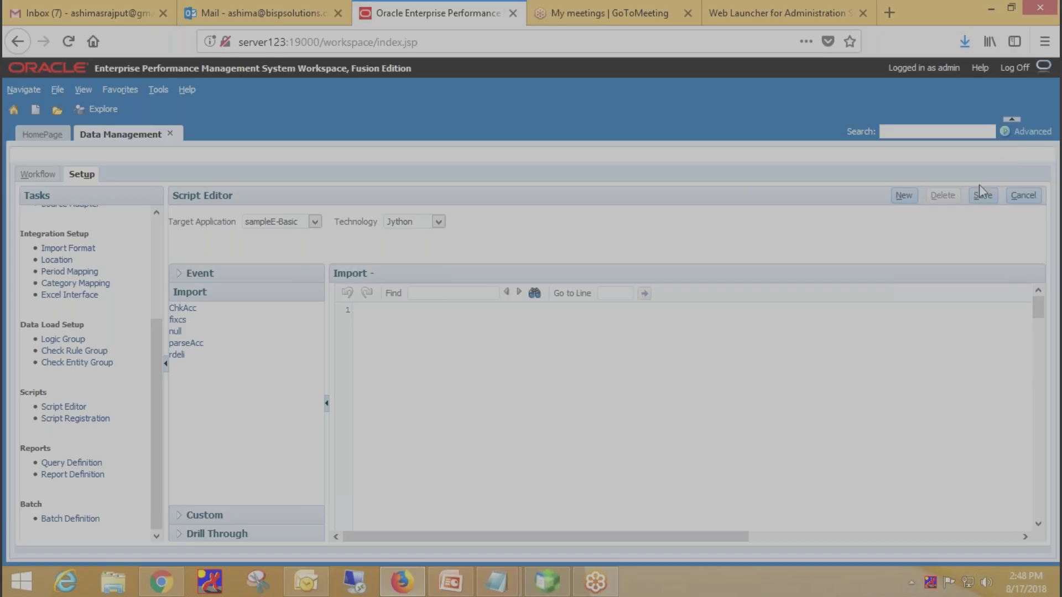
{"action": "left_click", "coordinate": [904, 195]}
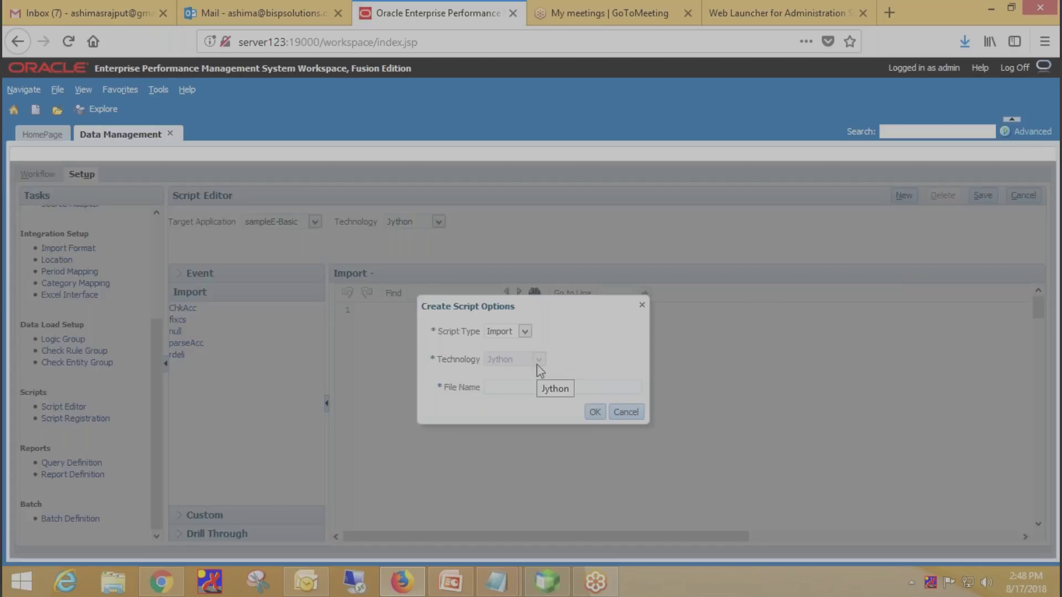
{"action": "left_click", "coordinate": [532, 382]}
{"action": "type", "text": "par"}
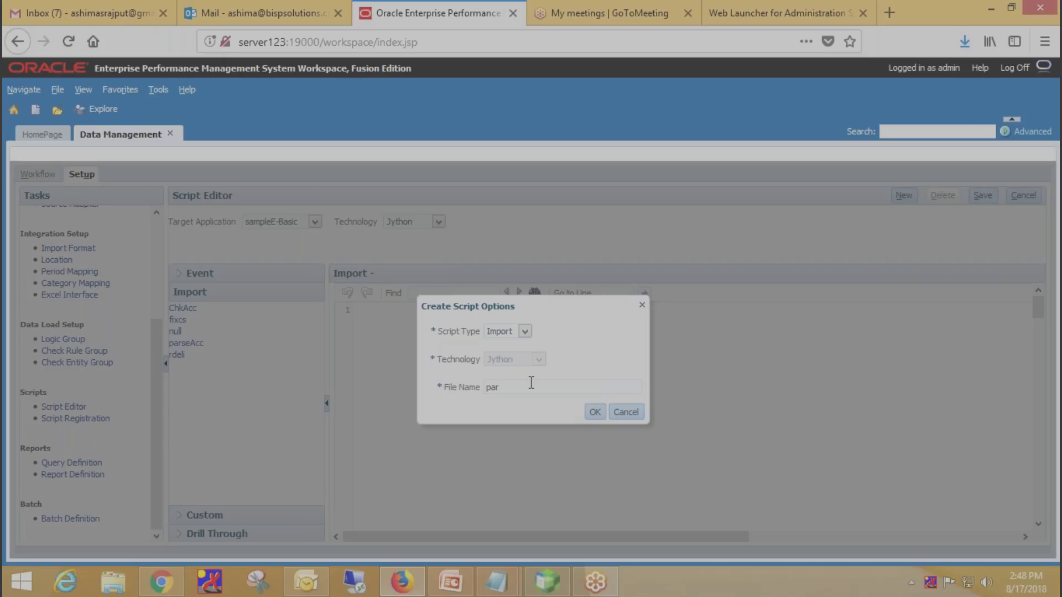
{"action": "type", "text": "ce"}
{"action": "key", "text": "BackSpace"}
{"action": "type", "text": "seAcc"}
{"action": "left_click", "coordinate": [624, 412]}
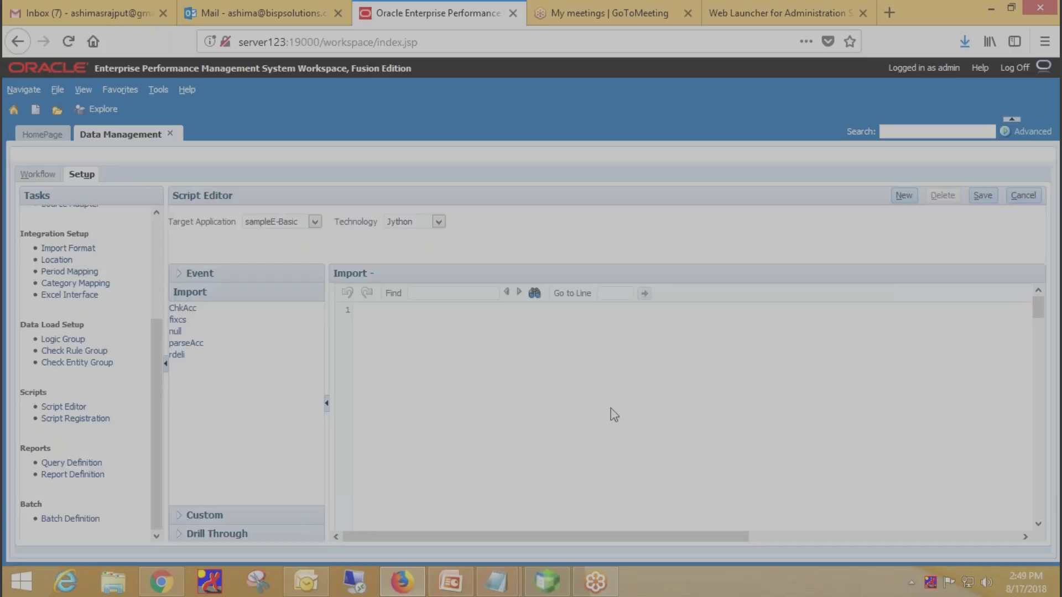
Step: Open the parseAcc import script and examine its strfield.count("-") condition in the untitled Notepad copy
{"action": "left_click", "coordinate": [188, 343]}
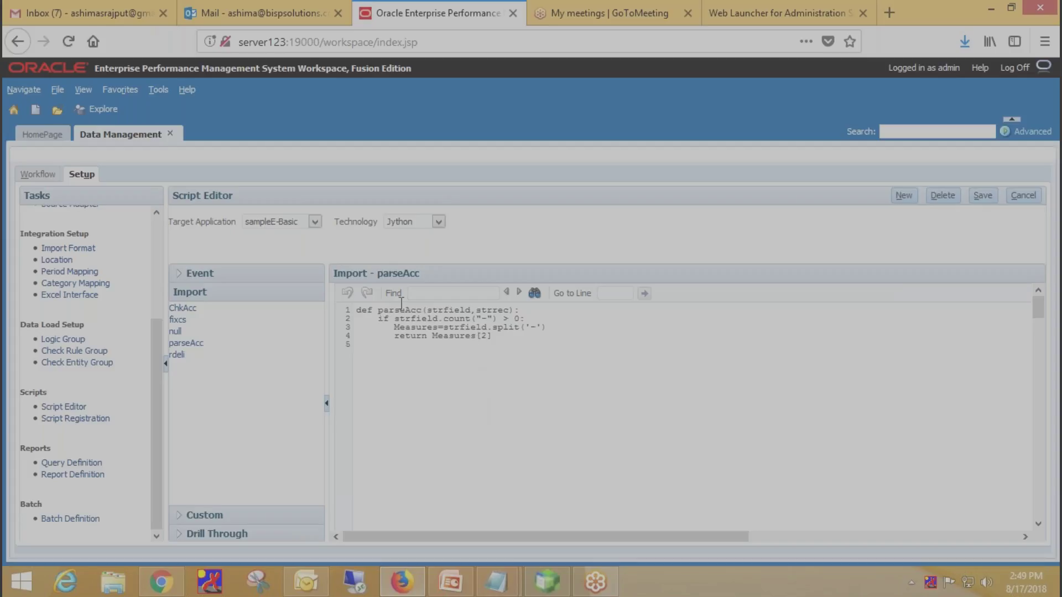
{"action": "left_click", "coordinate": [509, 578]}
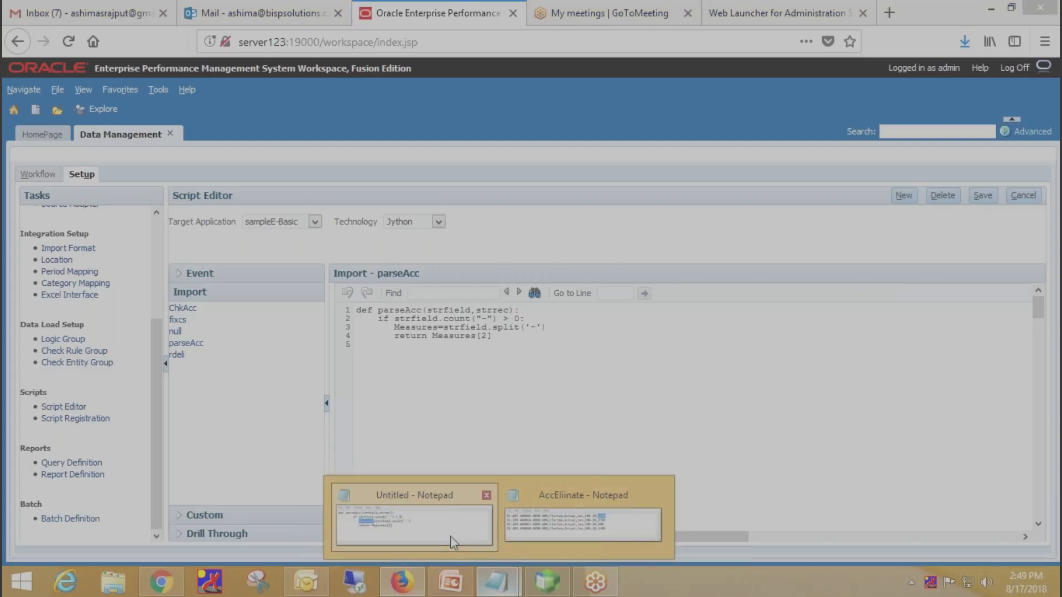
{"action": "left_click", "coordinate": [450, 536]}
{"action": "left_click", "coordinate": [555, 276]}
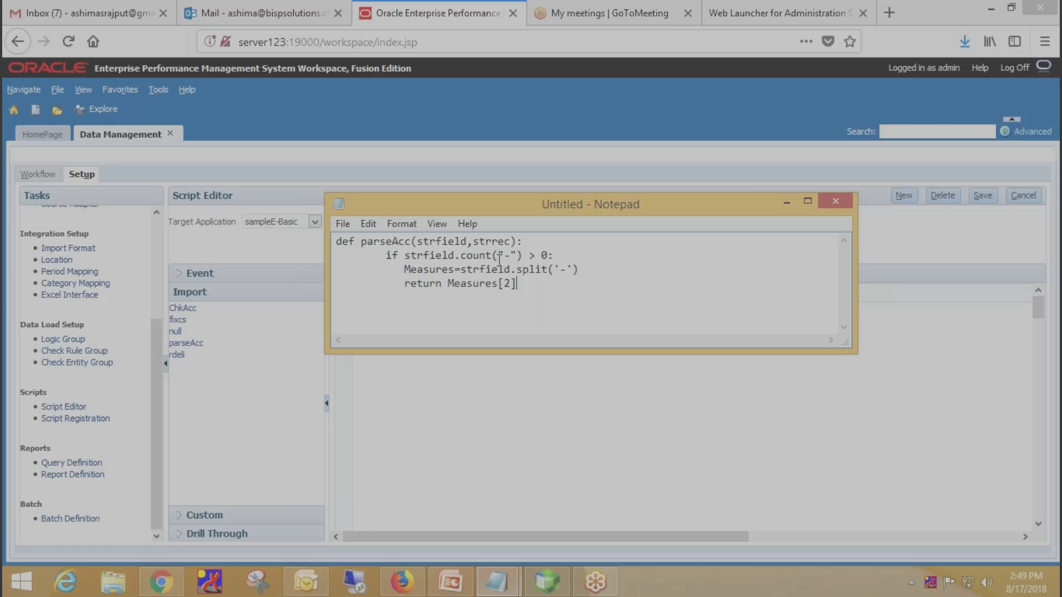
{"action": "left_click_drag", "start_coordinate": [498, 255], "coordinate": [519, 258]}
Step: Match the strrec parameter to a whole record and strfield to the first field in the AccEliinate text file
{"action": "left_click_drag", "start_coordinate": [467, 242], "coordinate": [516, 244]}
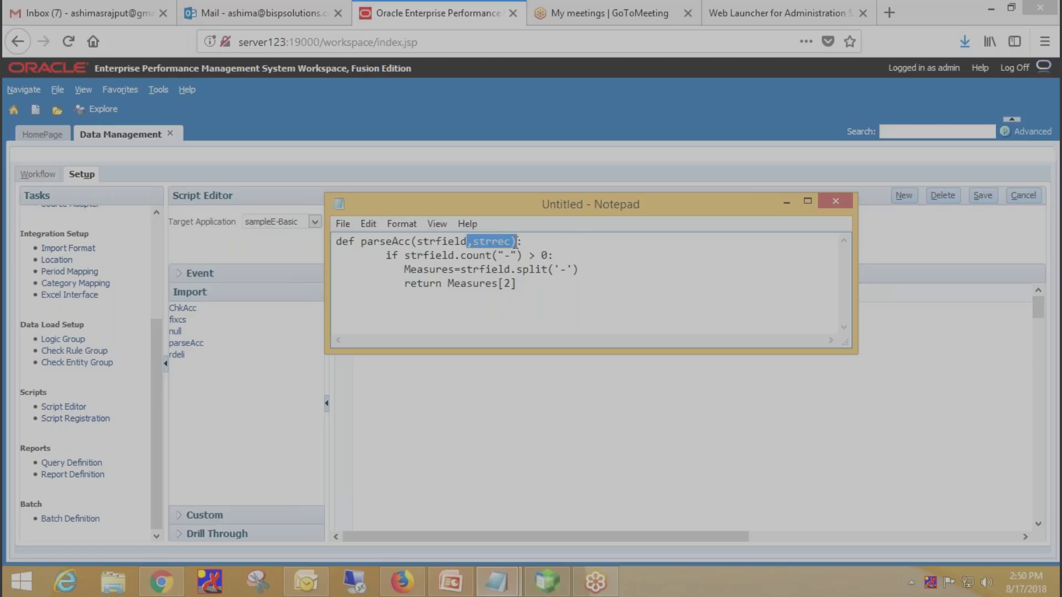
{"action": "left_click", "coordinate": [506, 581]}
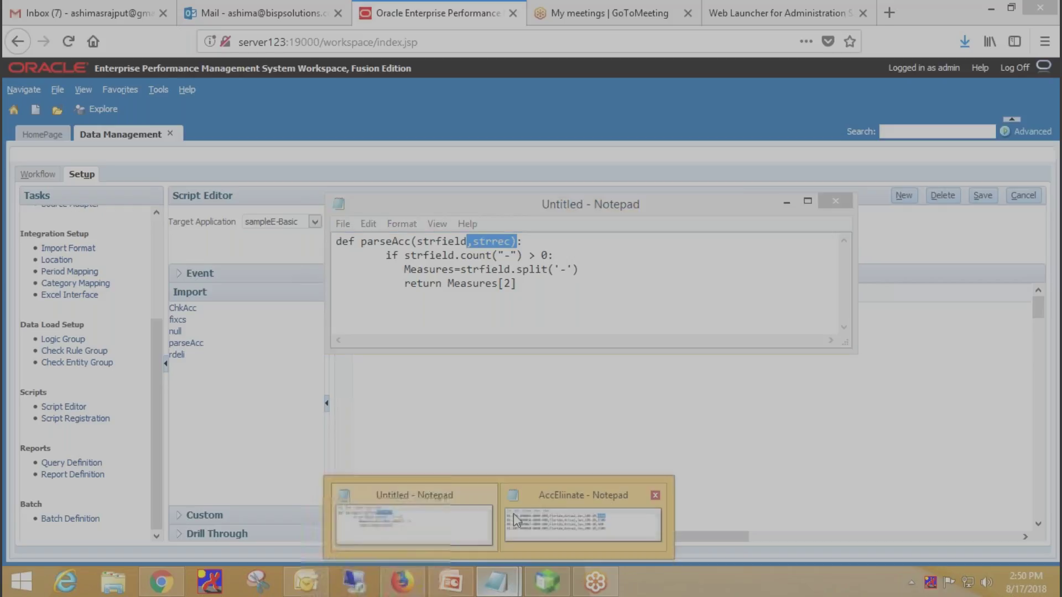
{"action": "left_click", "coordinate": [510, 525]}
{"action": "left_click_drag", "start_coordinate": [327, 480], "coordinate": [670, 499]}
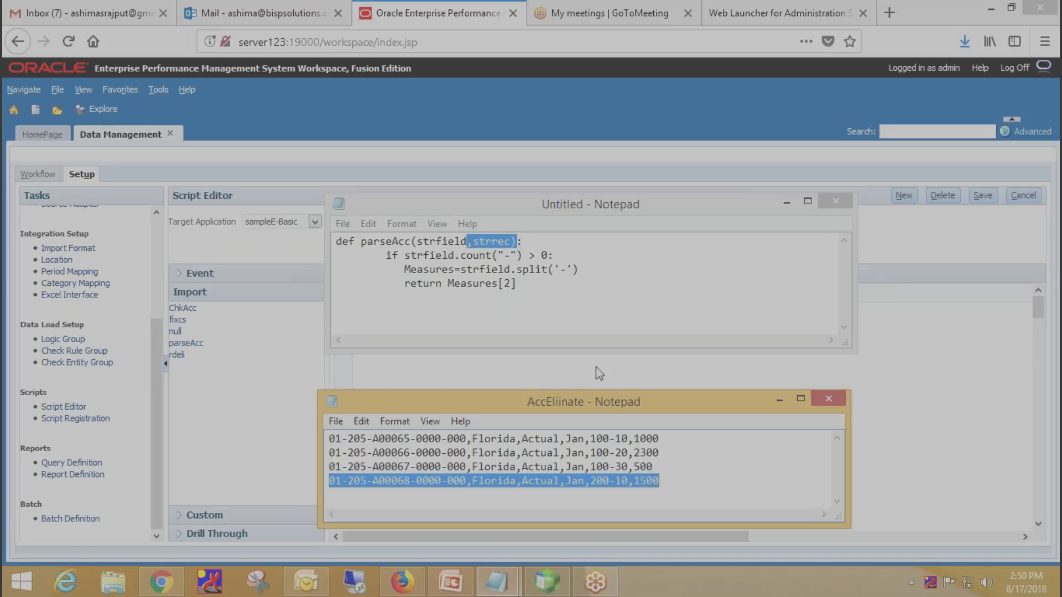
{"action": "left_click_drag", "start_coordinate": [466, 242], "coordinate": [416, 241]}
{"action": "left_click", "coordinate": [329, 441]}
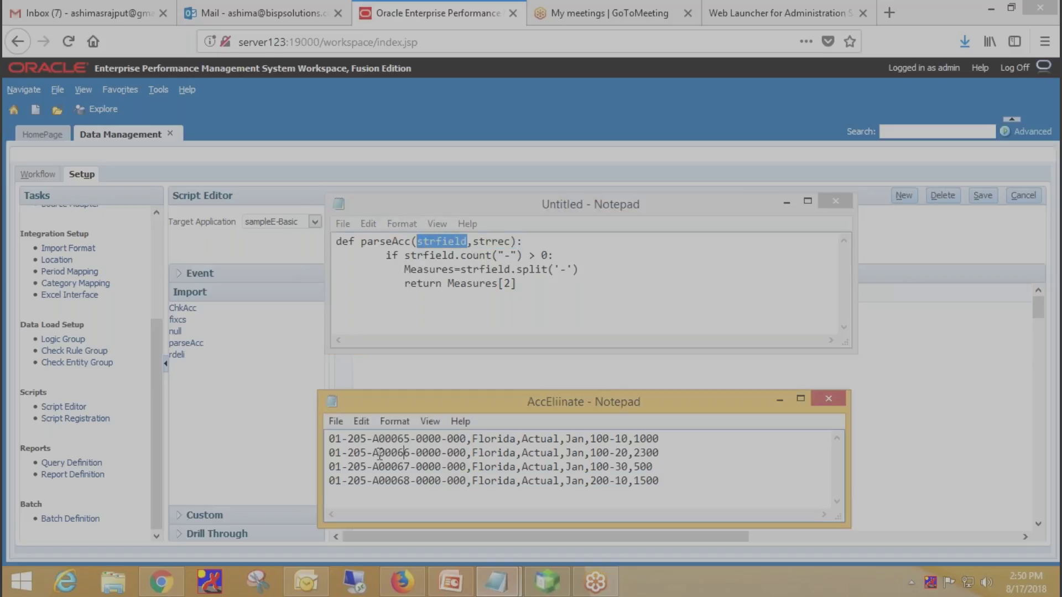
{"action": "left_click_drag", "start_coordinate": [330, 439], "coordinate": [466, 437]}
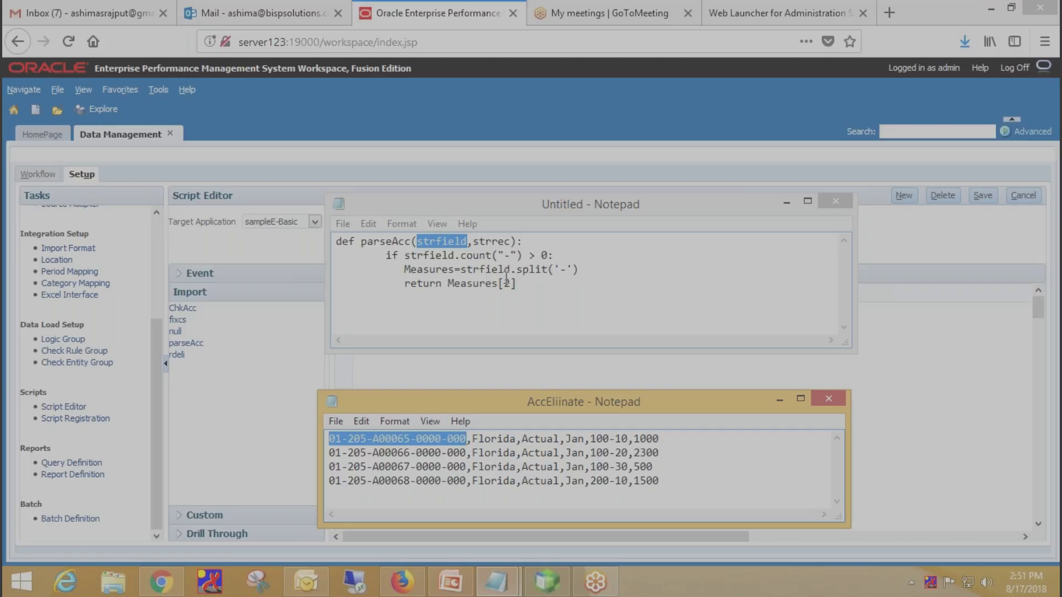
Step: Trace how strfield.split('-') divides the first record's account string, from its first segment to the third one returned by Measures[2]
{"action": "left_click", "coordinate": [574, 271]}
{"action": "left_click_drag", "start_coordinate": [574, 271], "coordinate": [555, 270]}
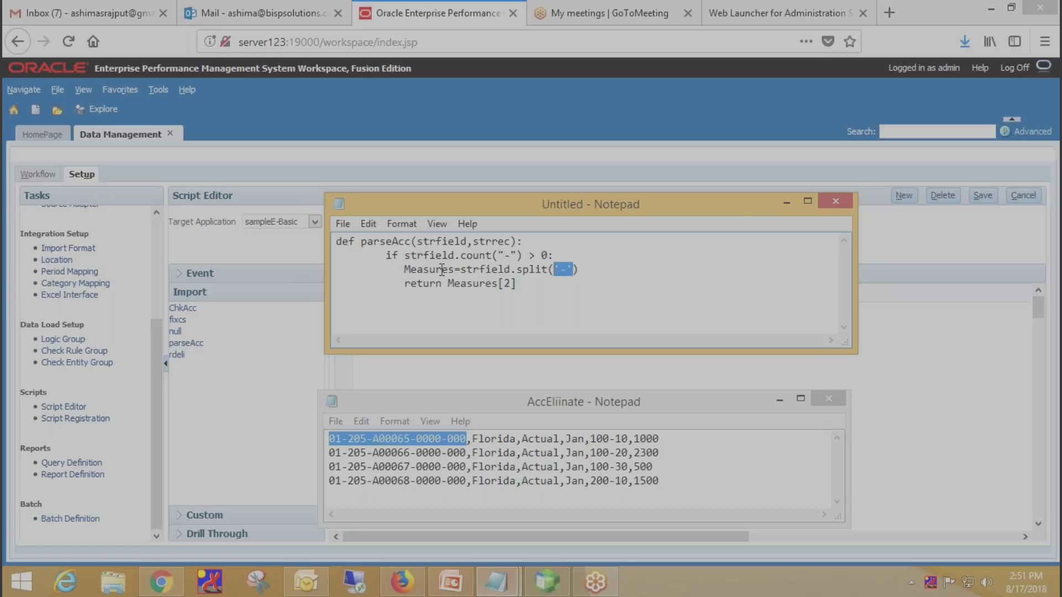
{"action": "left_click_drag", "start_coordinate": [342, 438], "coordinate": [329, 438]}
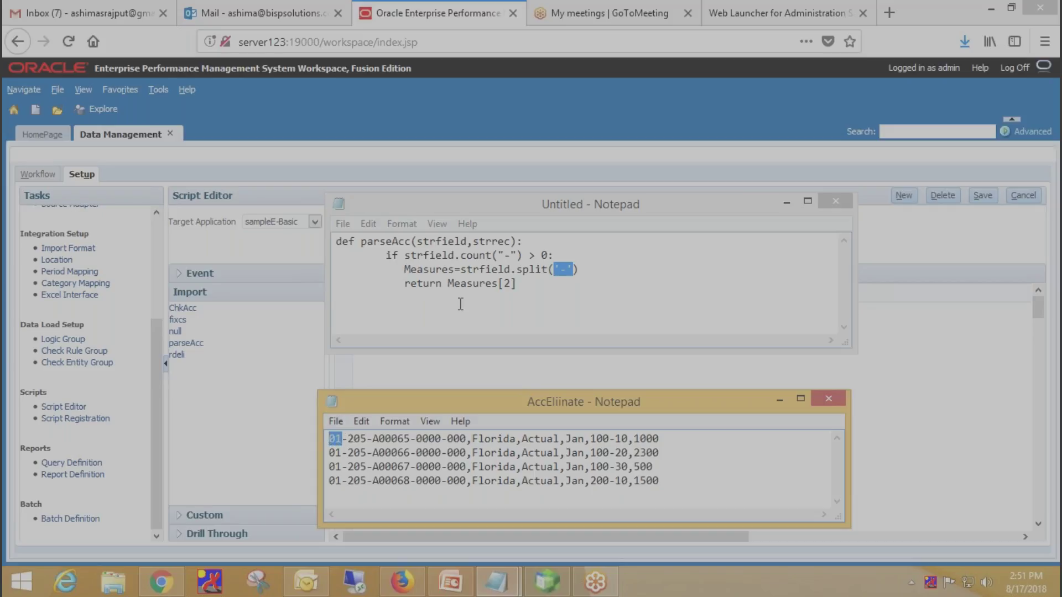
{"action": "left_click_drag", "start_coordinate": [368, 439], "coordinate": [347, 439]}
{"action": "left_click", "coordinate": [341, 438]}
{"action": "mouse_move", "coordinate": [341, 438]}
{"action": "left_mouse_down"}
{"action": "mouse_move", "coordinate": [328, 440]}
{"action": "mouse_move", "coordinate": [366, 440]}
{"action": "mouse_move", "coordinate": [349, 441]}
{"action": "left_mouse_up"}
{"action": "left_click_drag", "start_coordinate": [411, 442], "coordinate": [378, 446]}
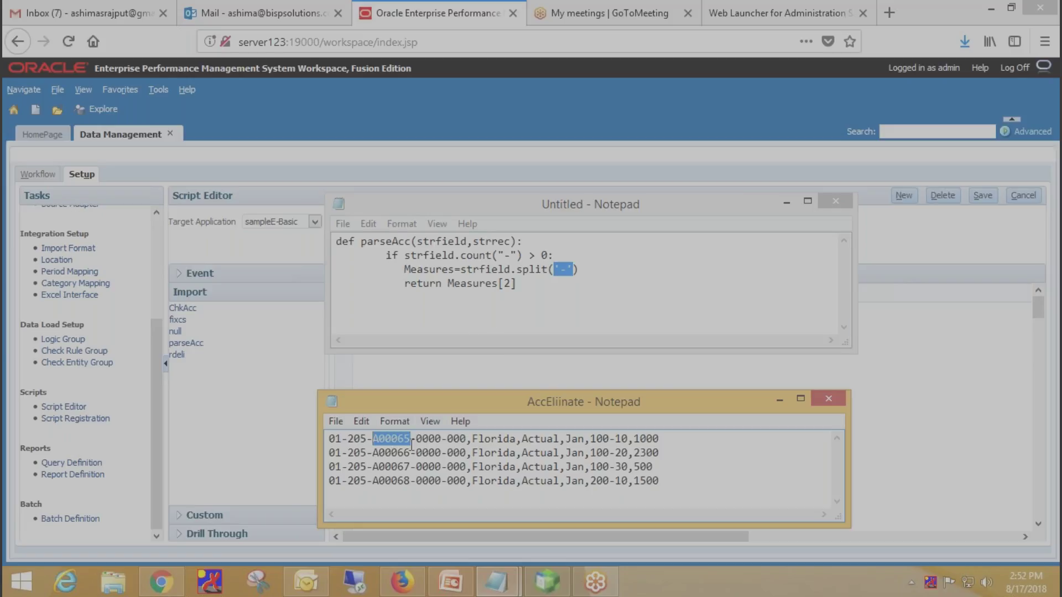
Step: Put the Notepad windows away, open the SampleE_IF import format and examine the script expression in its Measures mapping
{"action": "left_click", "coordinate": [881, 403]}
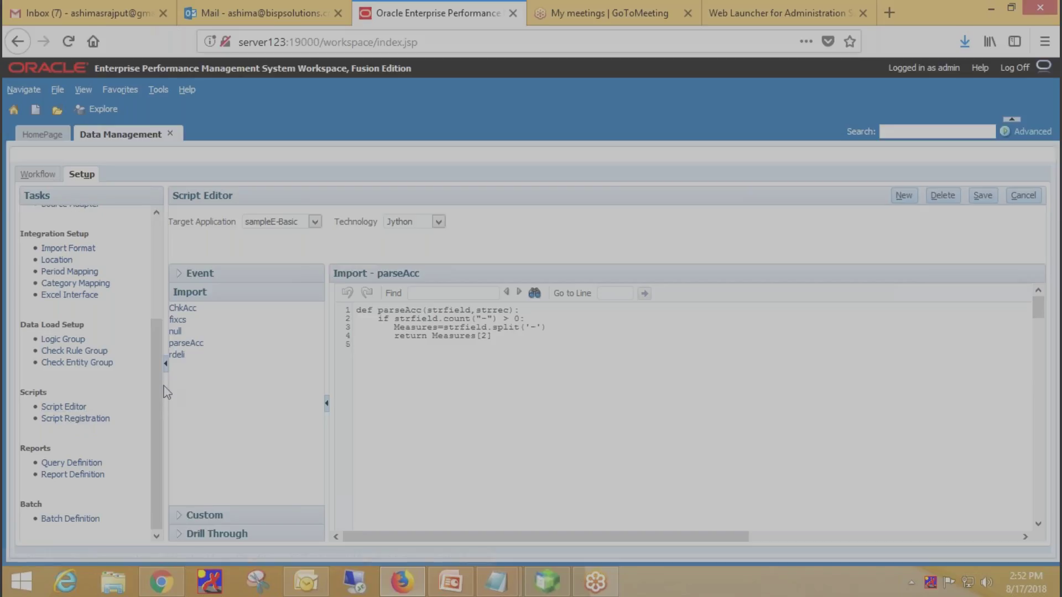
{"action": "left_click", "coordinate": [88, 254]}
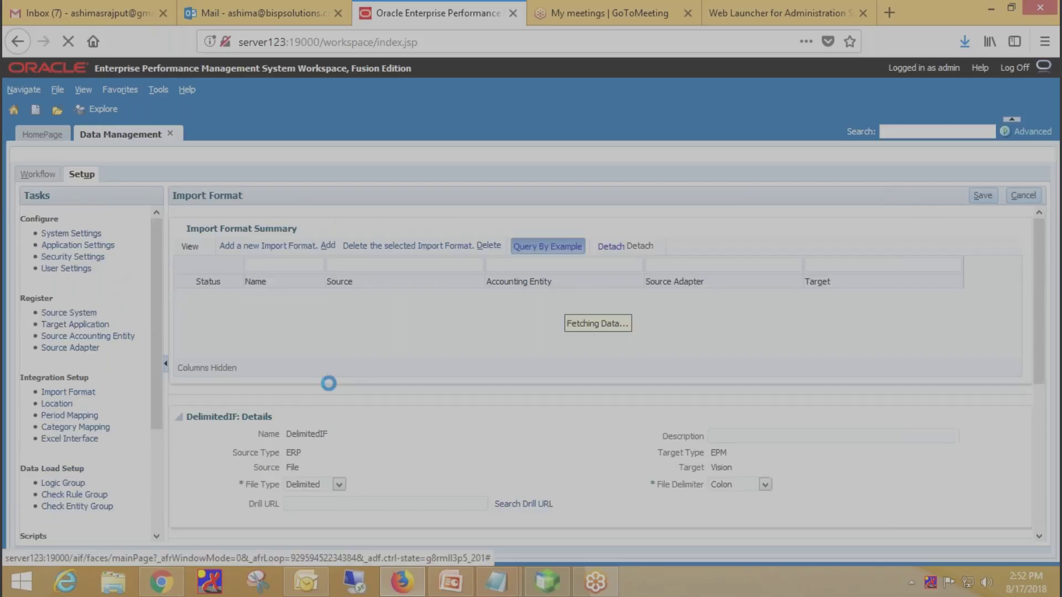
{"action": "scroll", "coordinate": [256, 334], "scroll_direction": "down", "scroll_amount": 3}
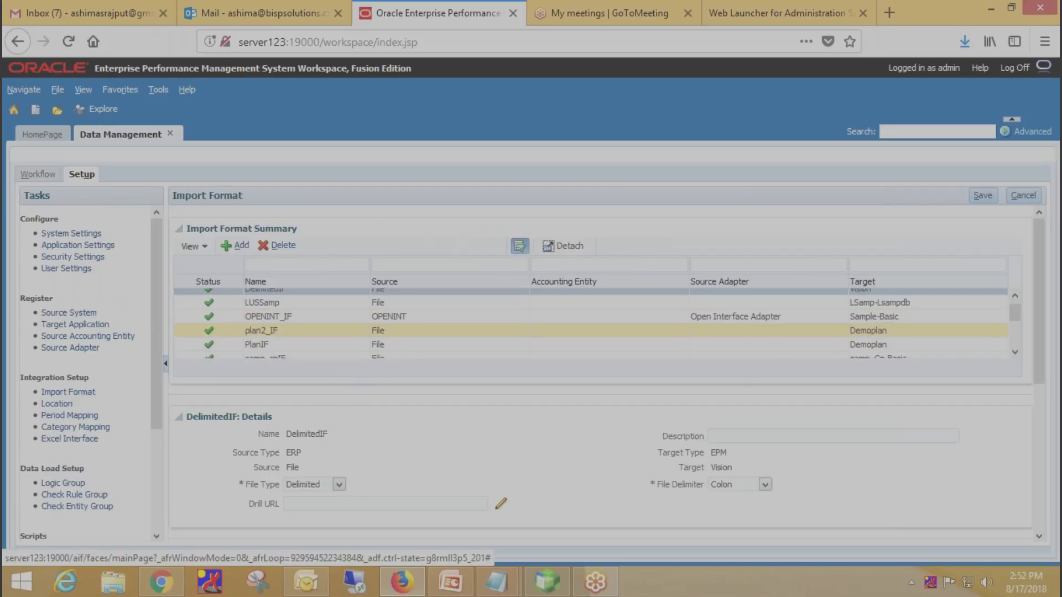
{"action": "scroll", "coordinate": [261, 338], "scroll_direction": "down", "scroll_amount": 2}
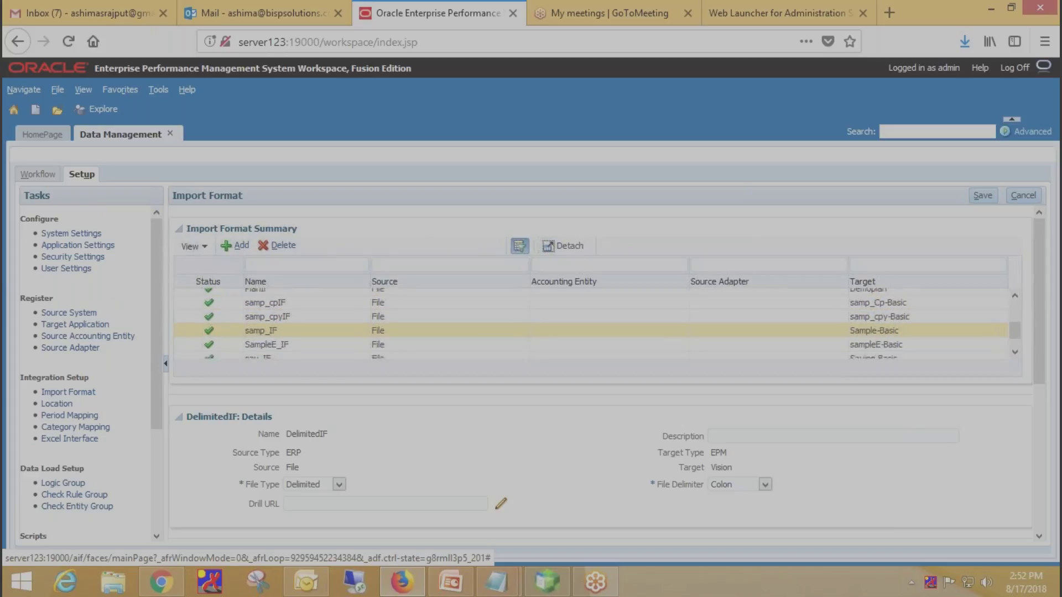
{"action": "left_click", "coordinate": [286, 340]}
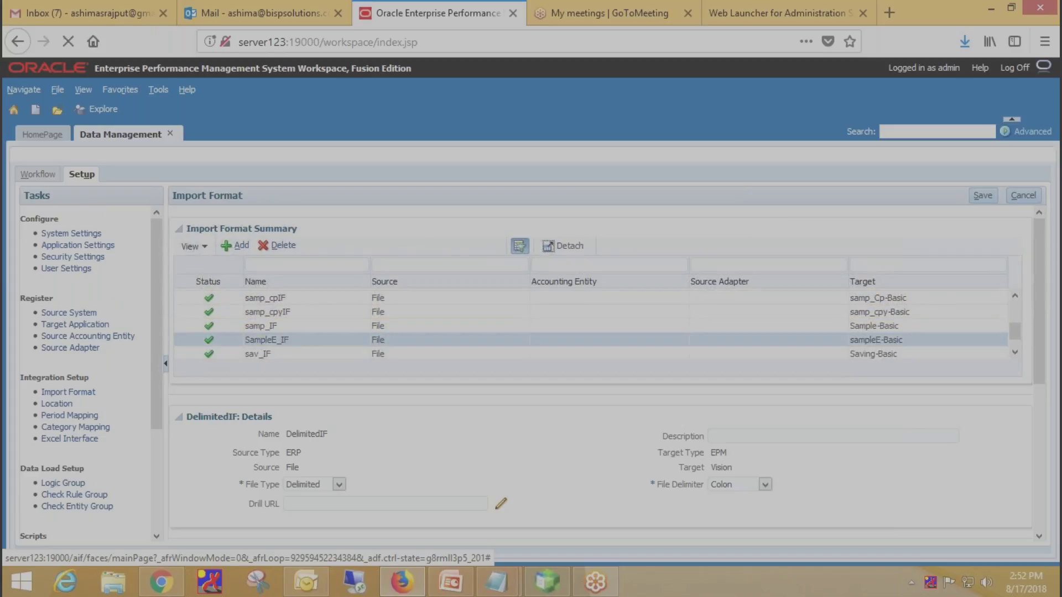
{"action": "scroll", "coordinate": [407, 411], "scroll_direction": "down", "scroll_amount": 5}
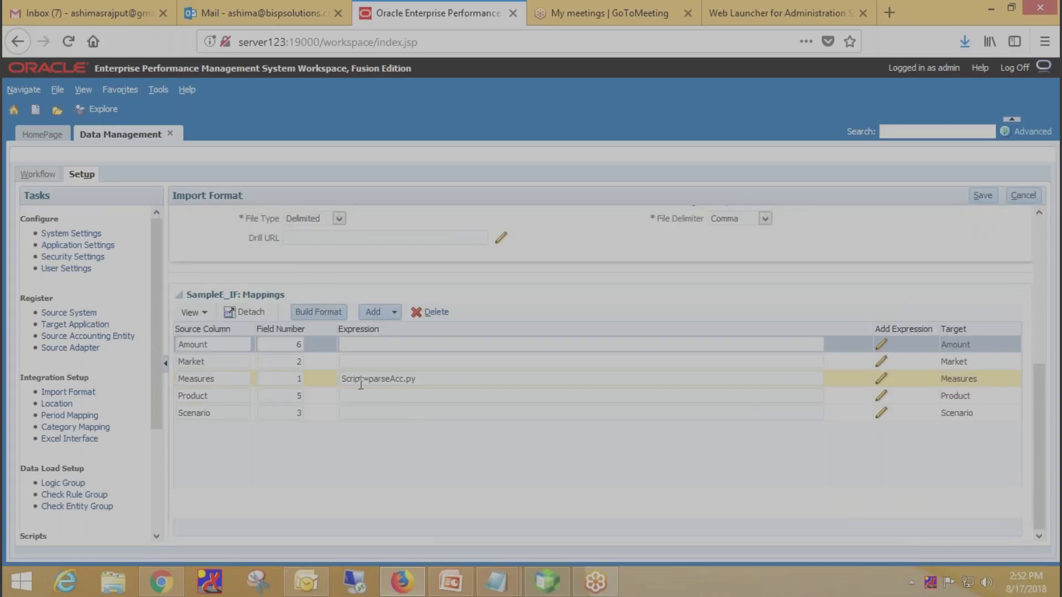
{"action": "left_click", "coordinate": [437, 382]}
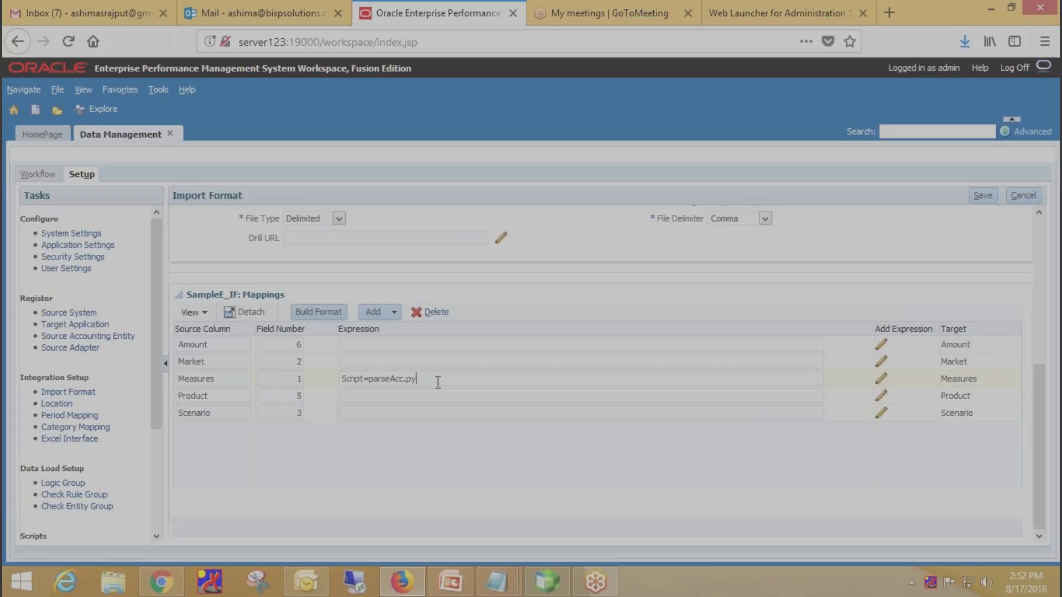
{"action": "triple_click", "coordinate": [437, 382]}
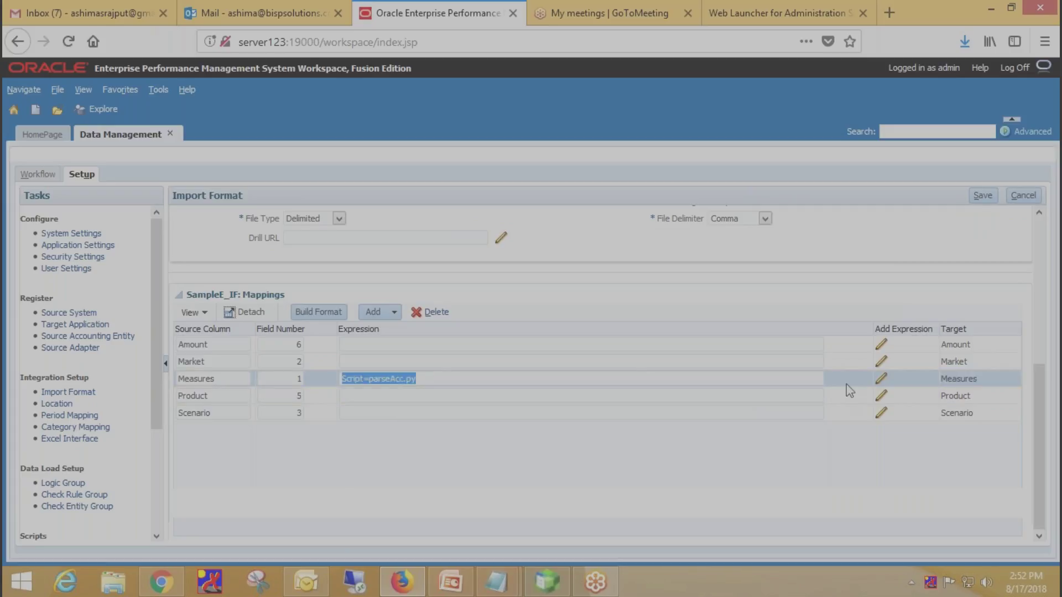
Step: Try adding an expression of type Script with the value parseAcc.py to the Measures mapping
{"action": "left_click", "coordinate": [877, 380]}
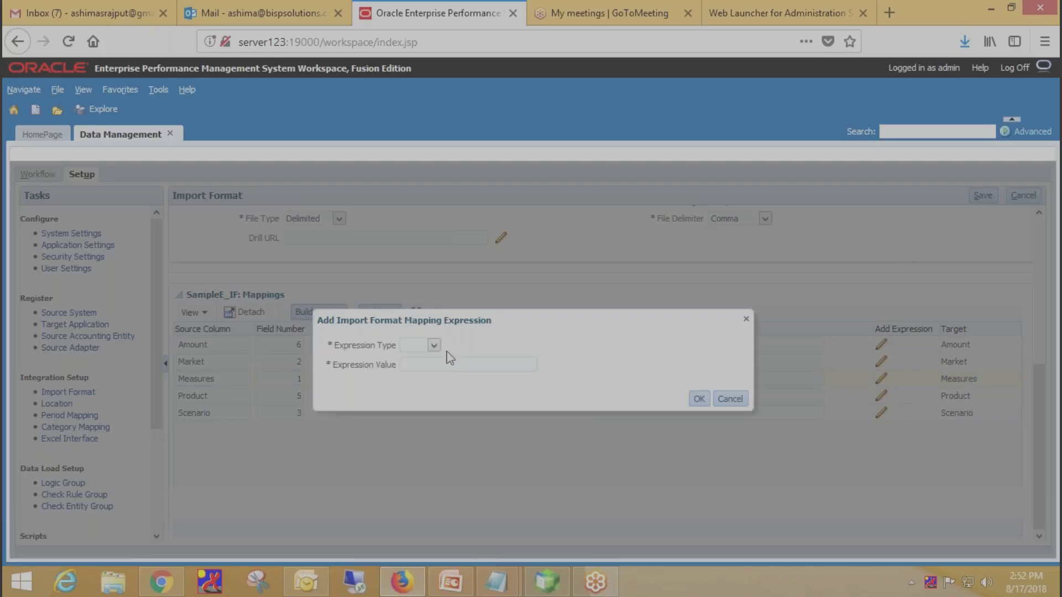
{"action": "left_click", "coordinate": [434, 345]}
{"action": "left_click", "coordinate": [423, 418]}
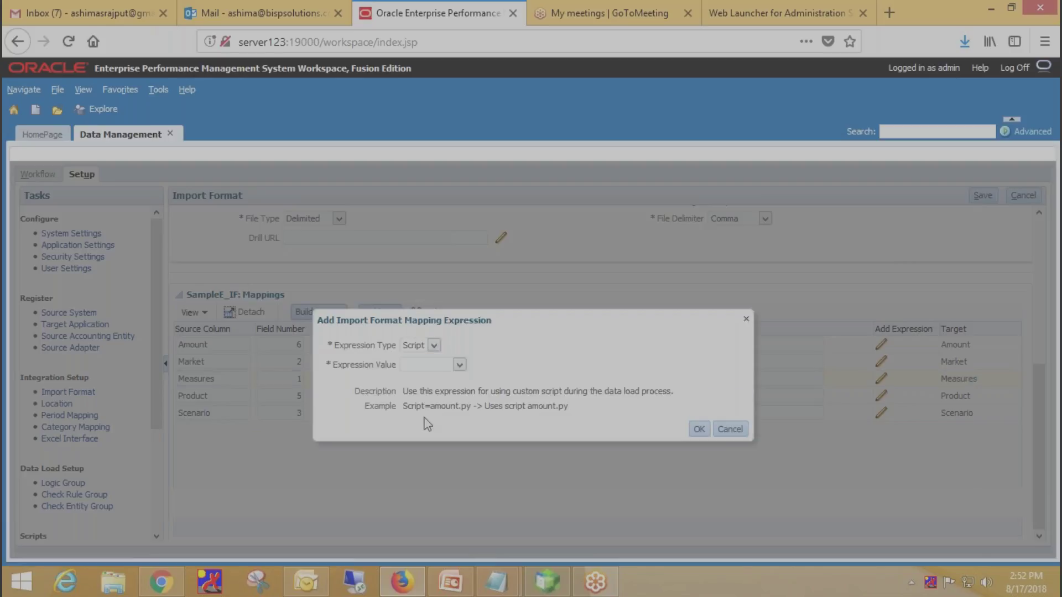
{"action": "left_click", "coordinate": [460, 365]}
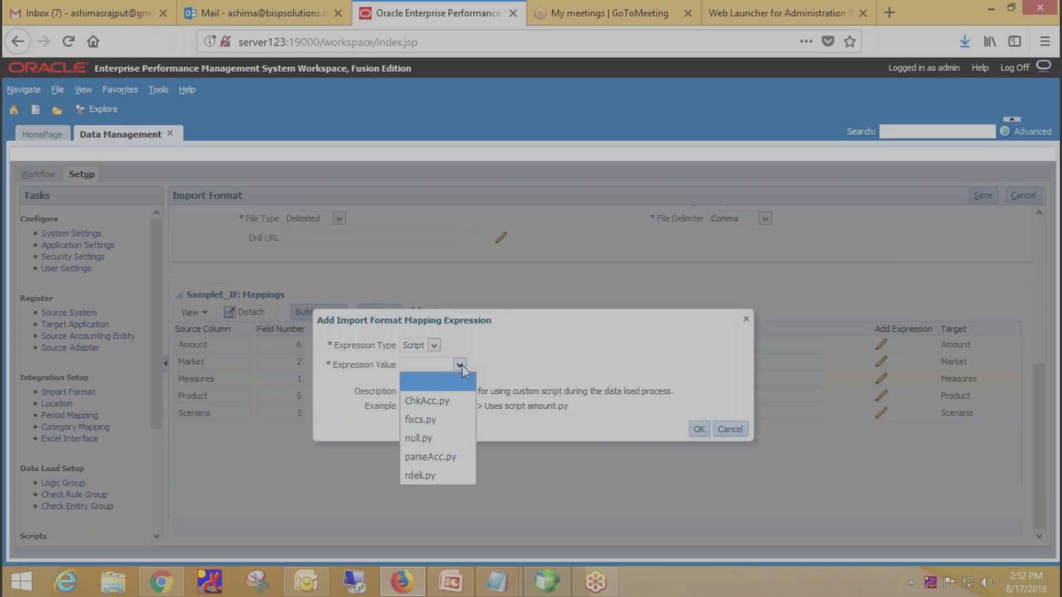
{"action": "left_click", "coordinate": [443, 455]}
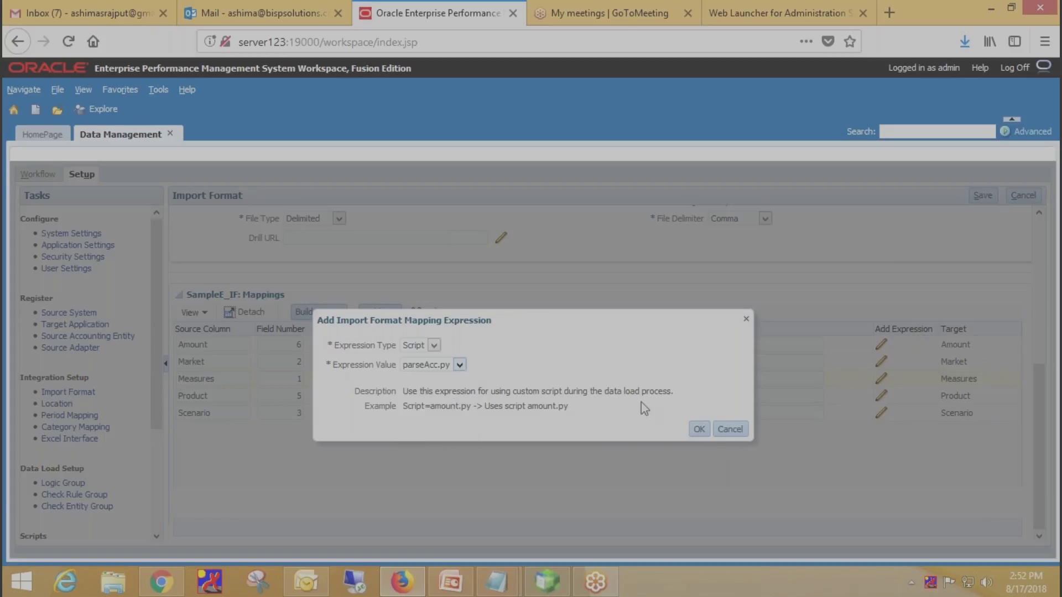
{"action": "left_click", "coordinate": [719, 431]}
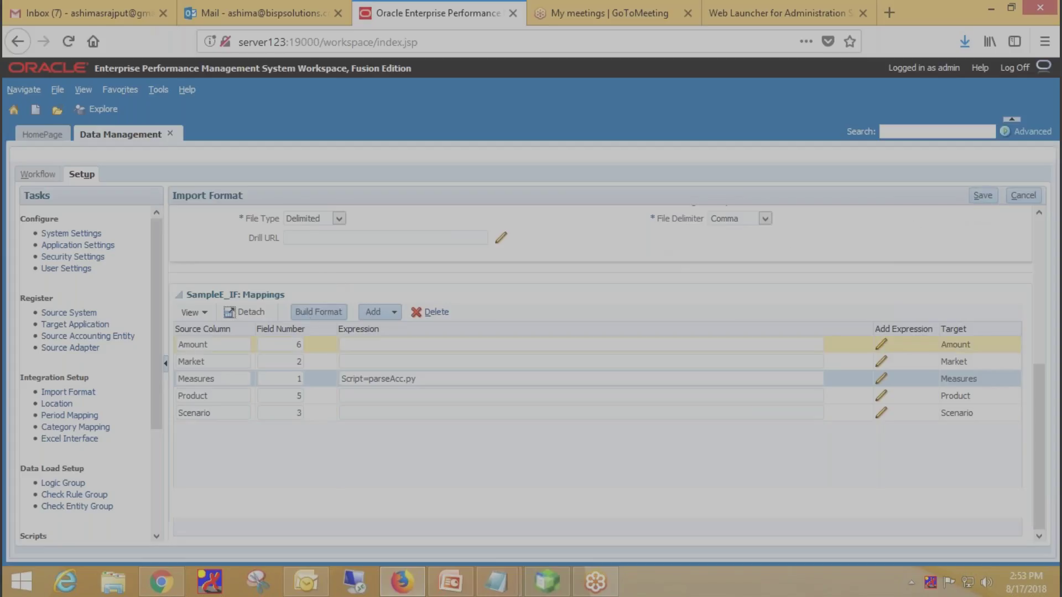
Step: Open the workflow's Data Load Mapping and choose SampE_Loc as the point of view location
{"action": "scroll", "coordinate": [145, 387], "scroll_direction": "down", "scroll_amount": 5}
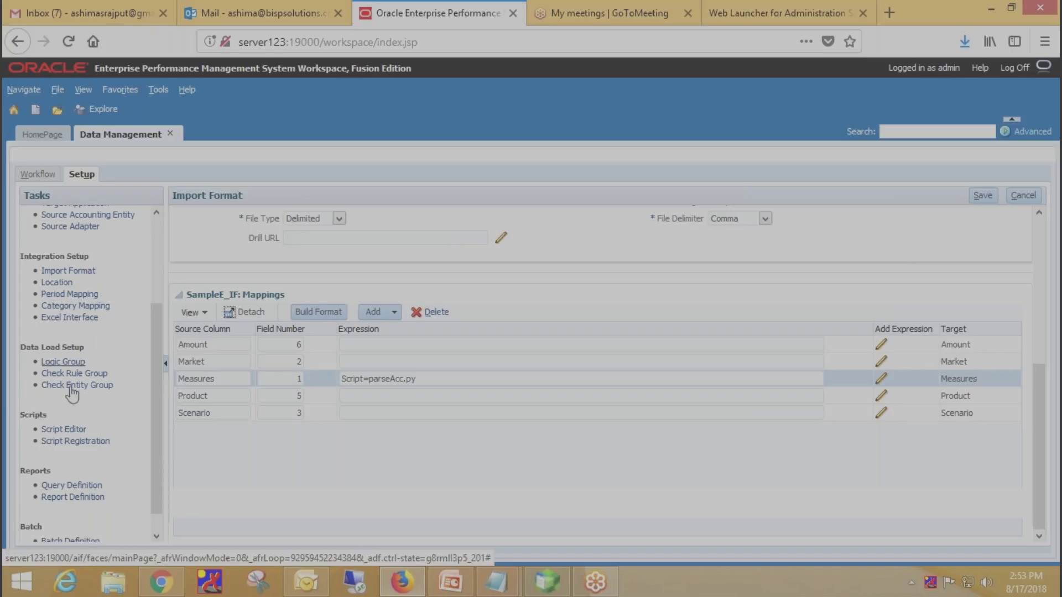
{"action": "left_click", "coordinate": [37, 174]}
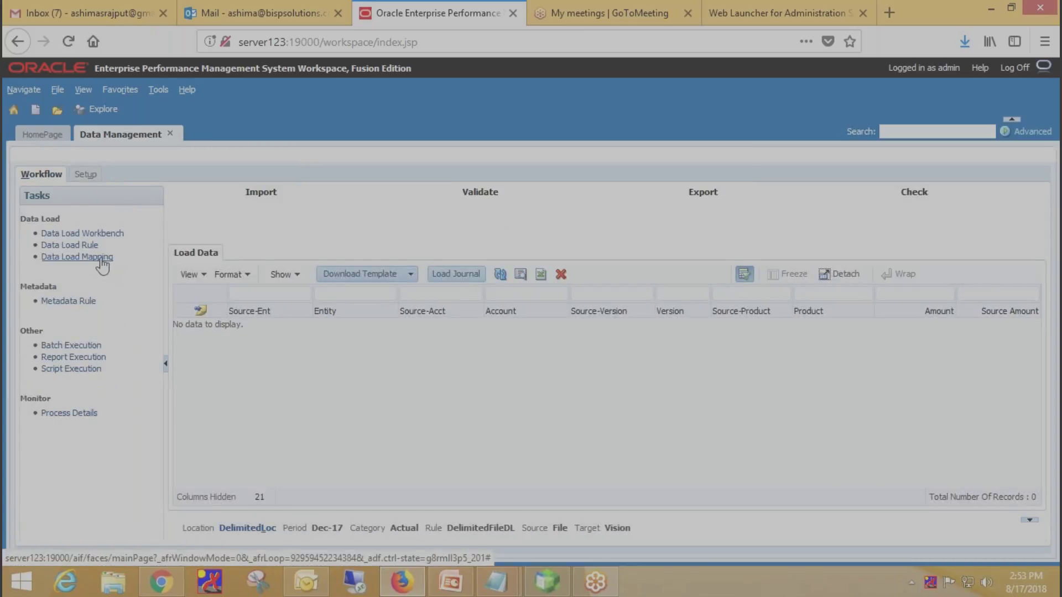
{"action": "left_click", "coordinate": [101, 259]}
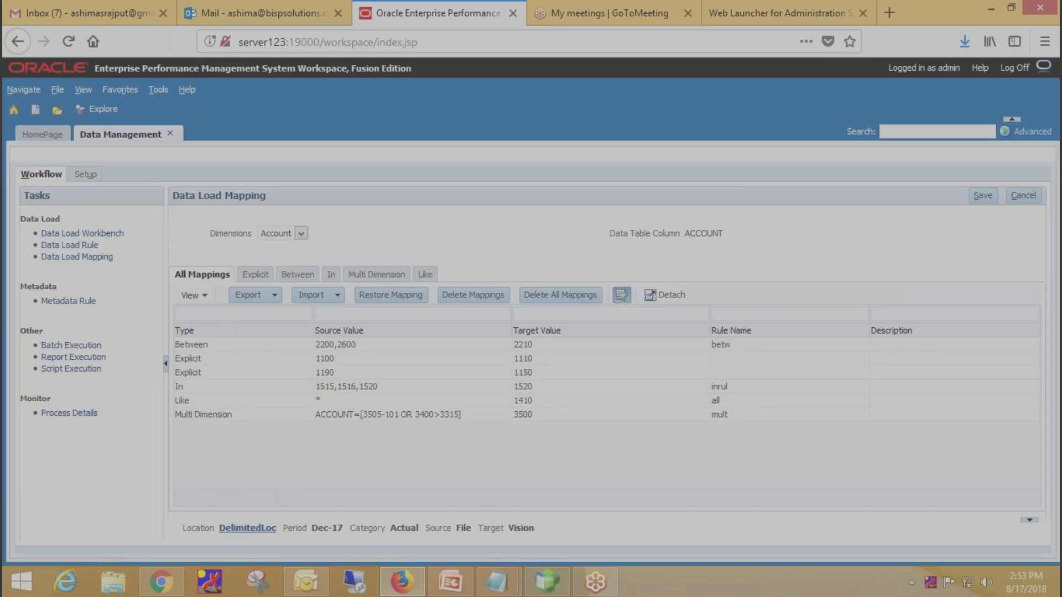
{"action": "left_click", "coordinate": [248, 529]}
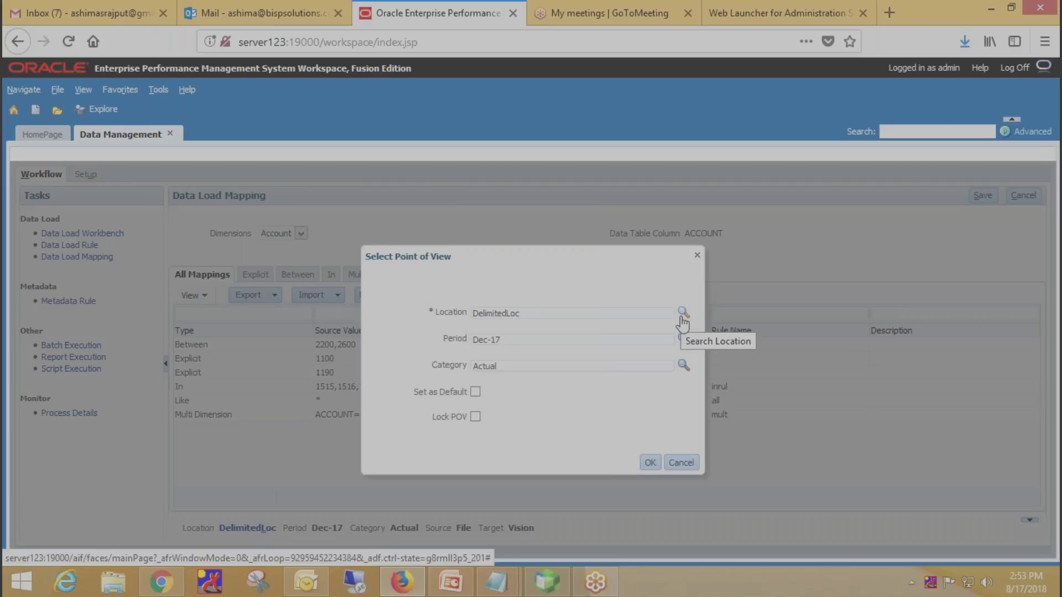
{"action": "left_click", "coordinate": [682, 318]}
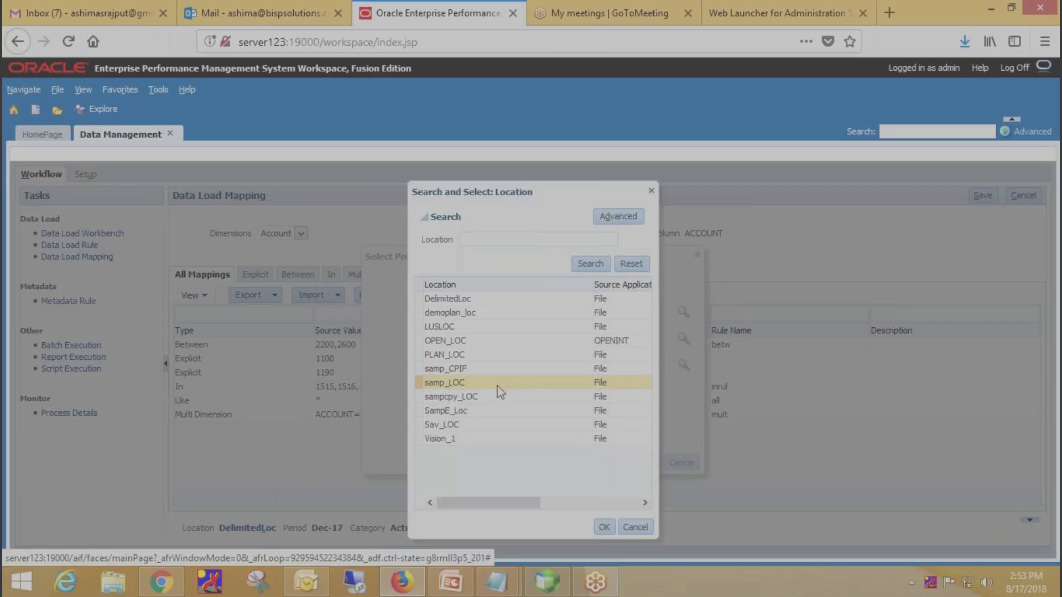
{"action": "left_click", "coordinate": [483, 409]}
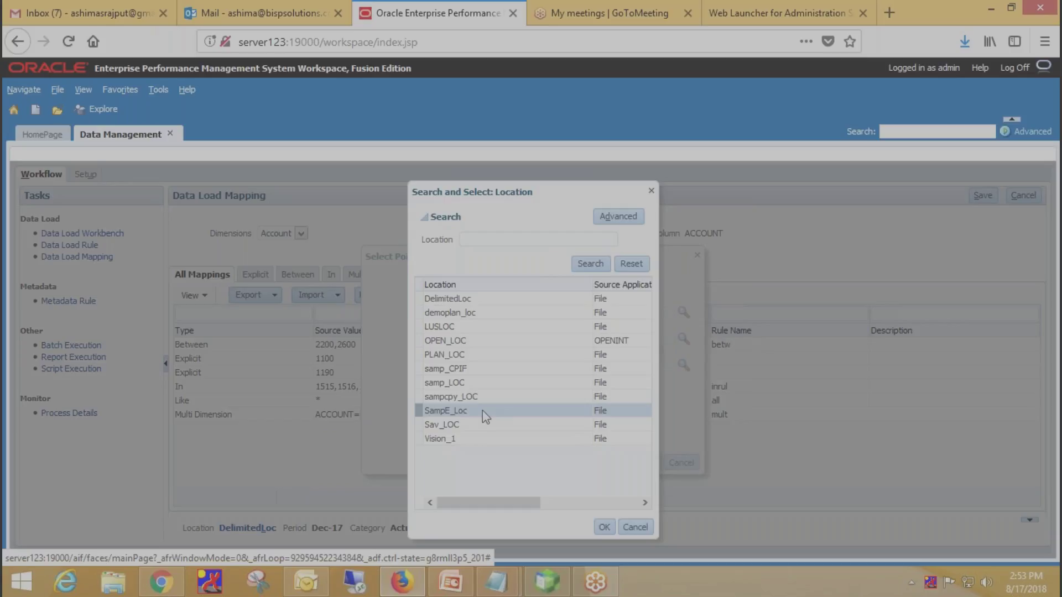
{"action": "left_click", "coordinate": [602, 527]}
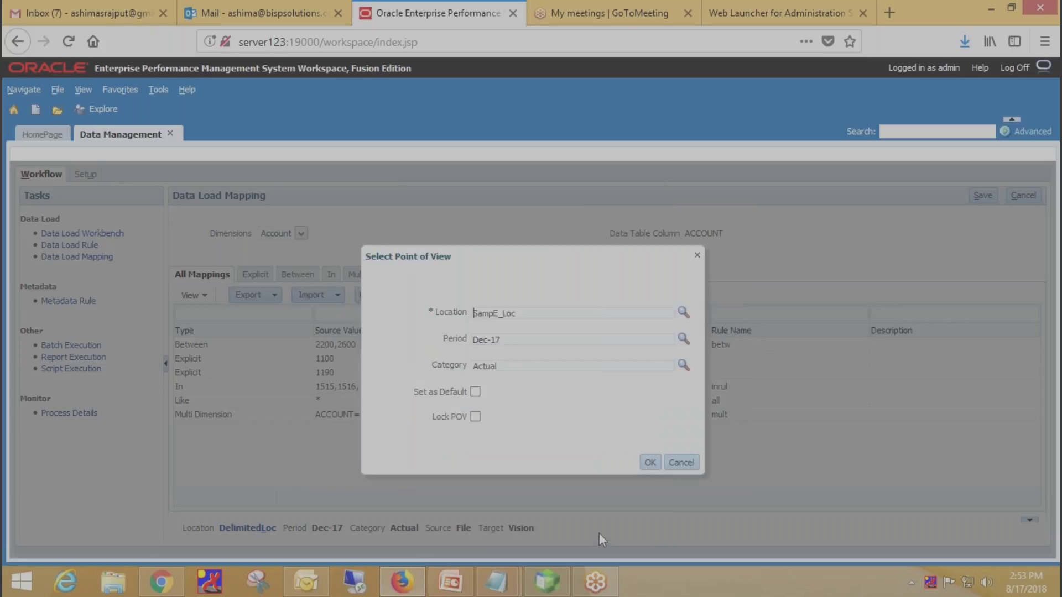
Step: Search for the period Jan-16, select it and apply the point of view
{"action": "left_click", "coordinate": [684, 339]}
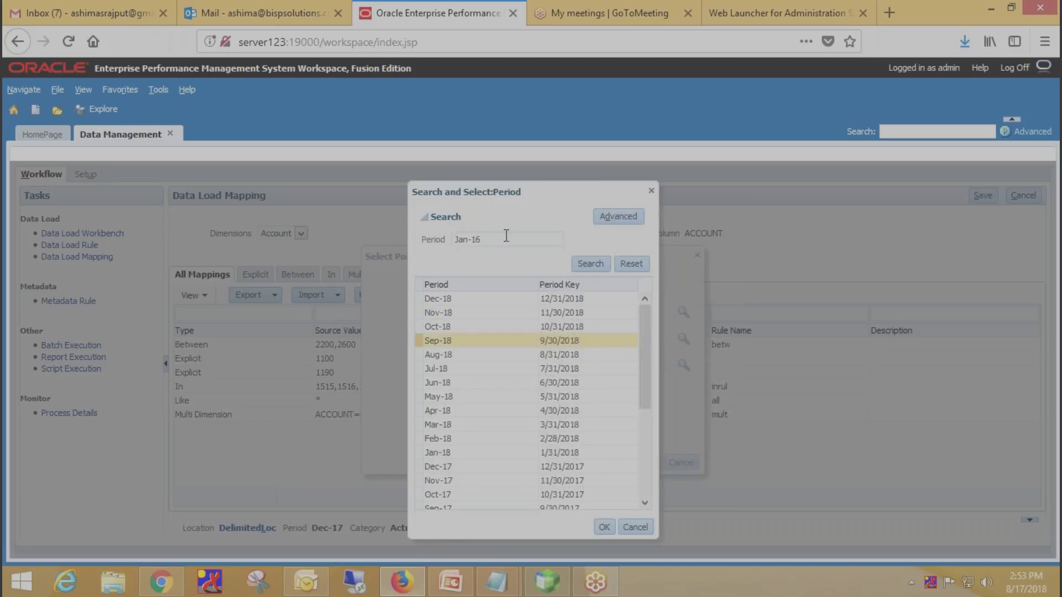
{"action": "key", "text": "Return"}
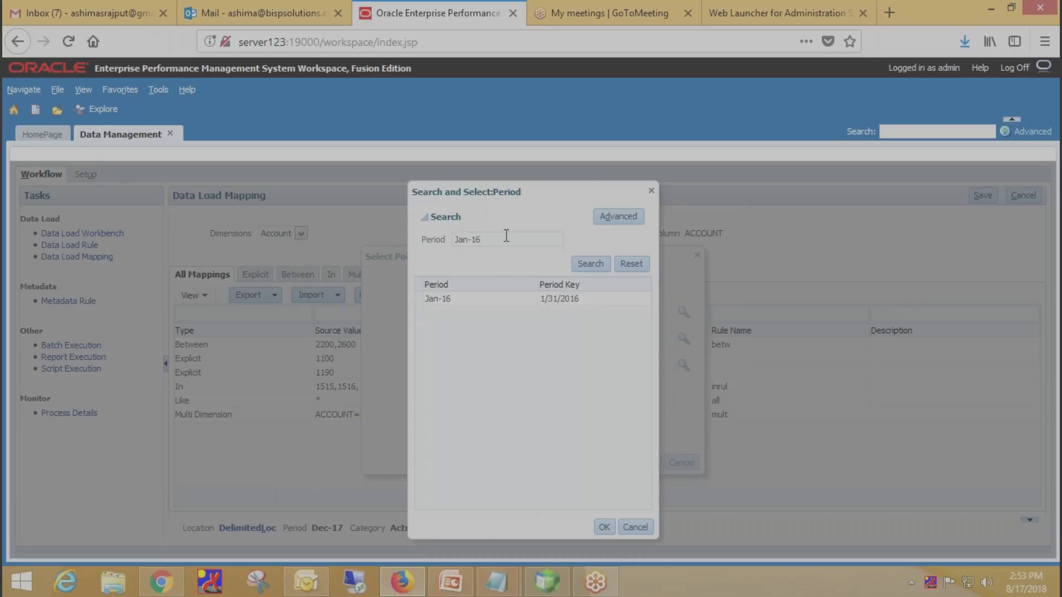
{"action": "left_click", "coordinate": [510, 298]}
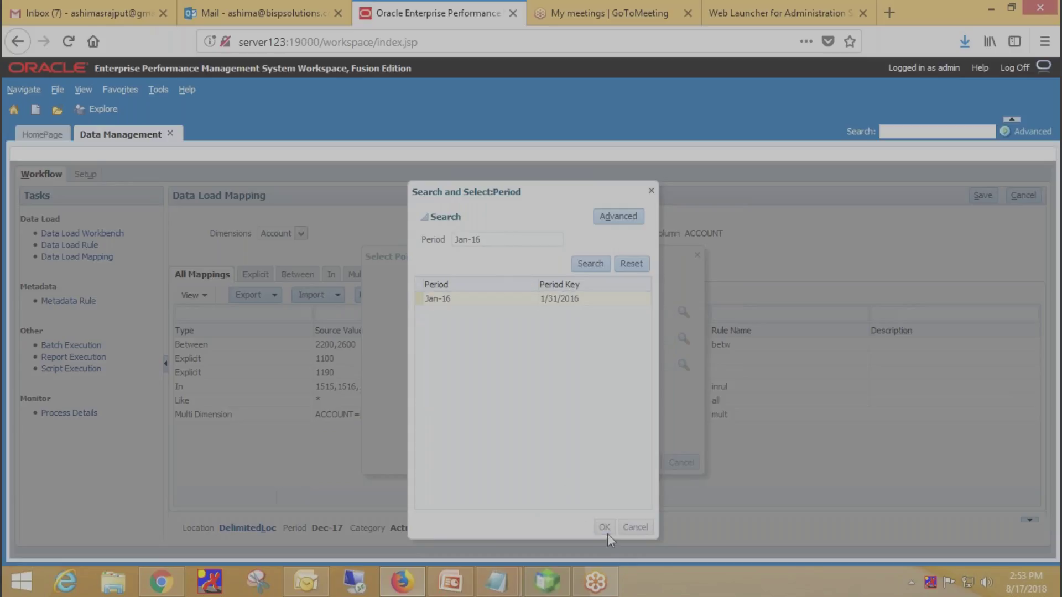
{"action": "left_click", "coordinate": [606, 532]}
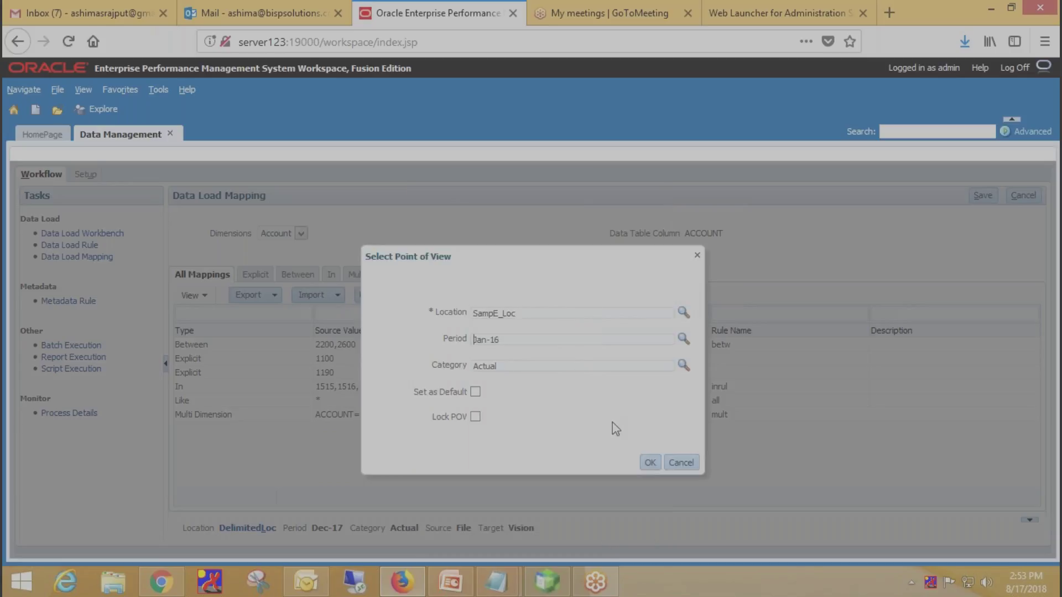
{"action": "left_click", "coordinate": [650, 463]}
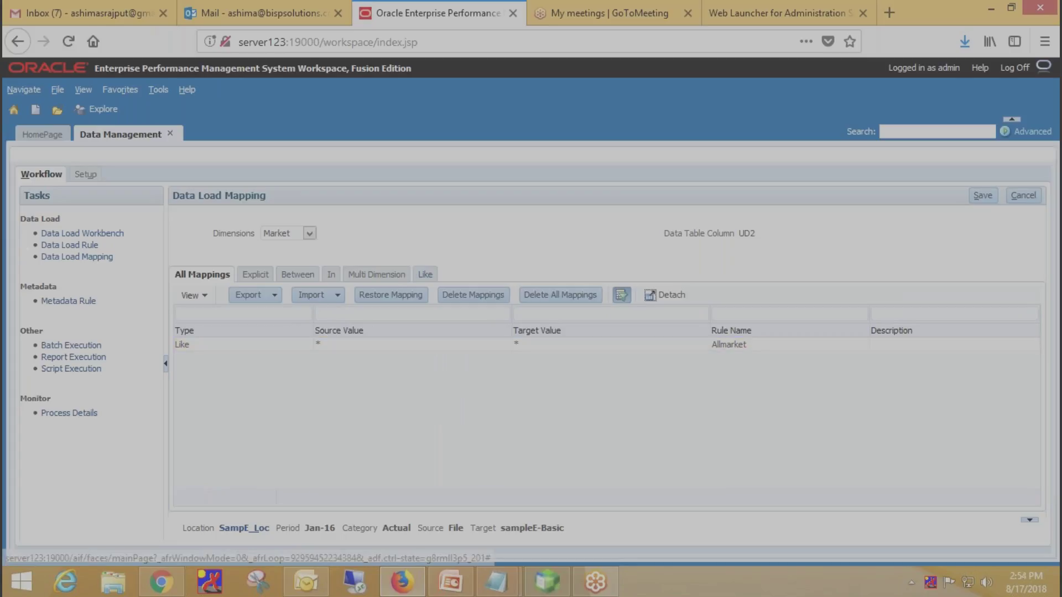
Step: Examine the source and target values of the Market dimension's Like mapping
{"action": "left_click", "coordinate": [309, 233]}
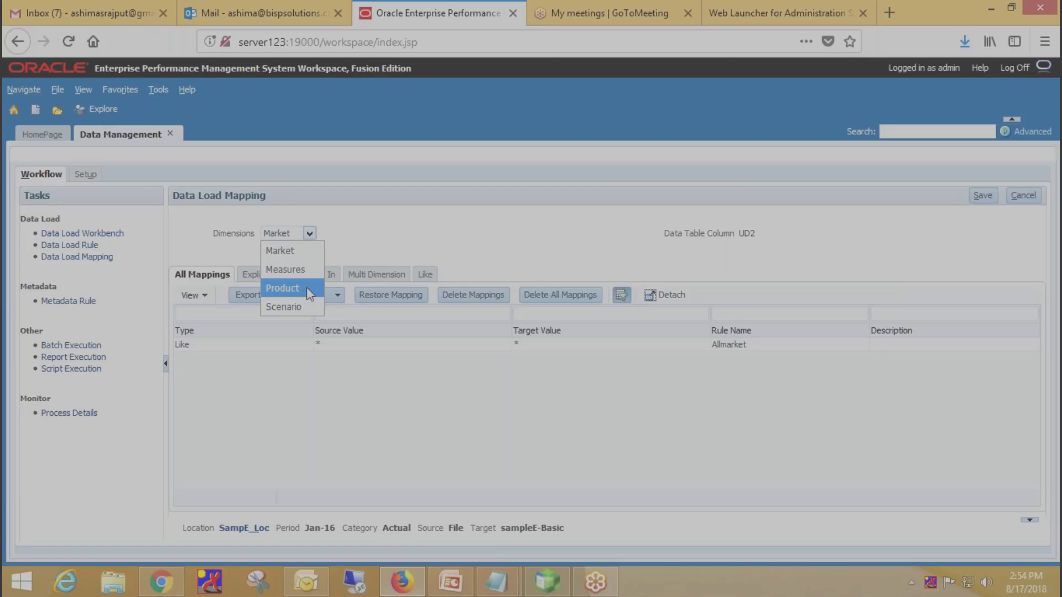
{"action": "left_click", "coordinate": [359, 232]}
{"action": "left_click", "coordinate": [426, 276]}
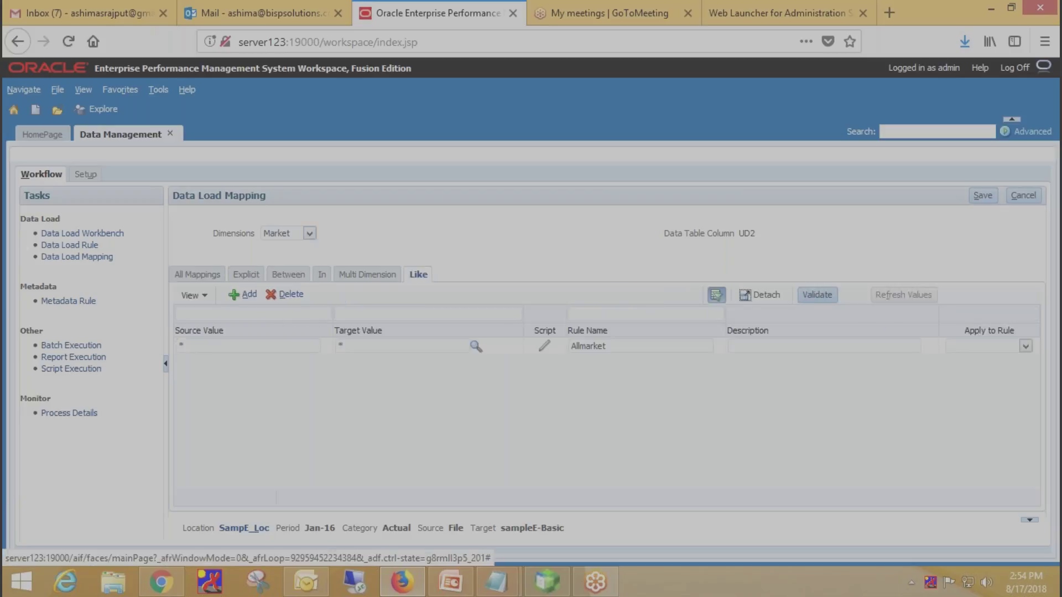
{"action": "left_click", "coordinate": [243, 346]}
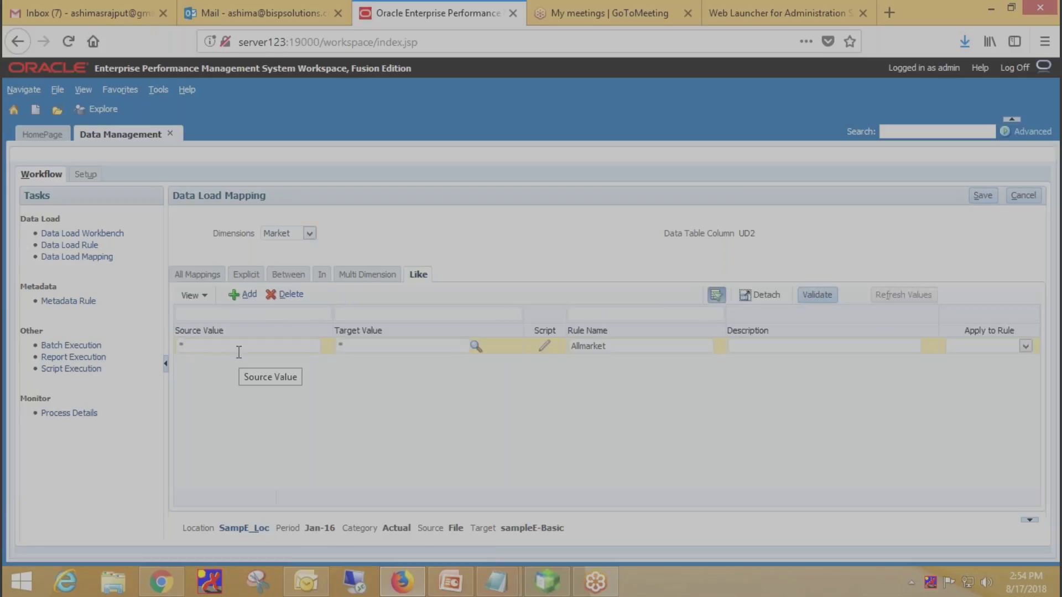
{"action": "left_click", "coordinate": [202, 347]}
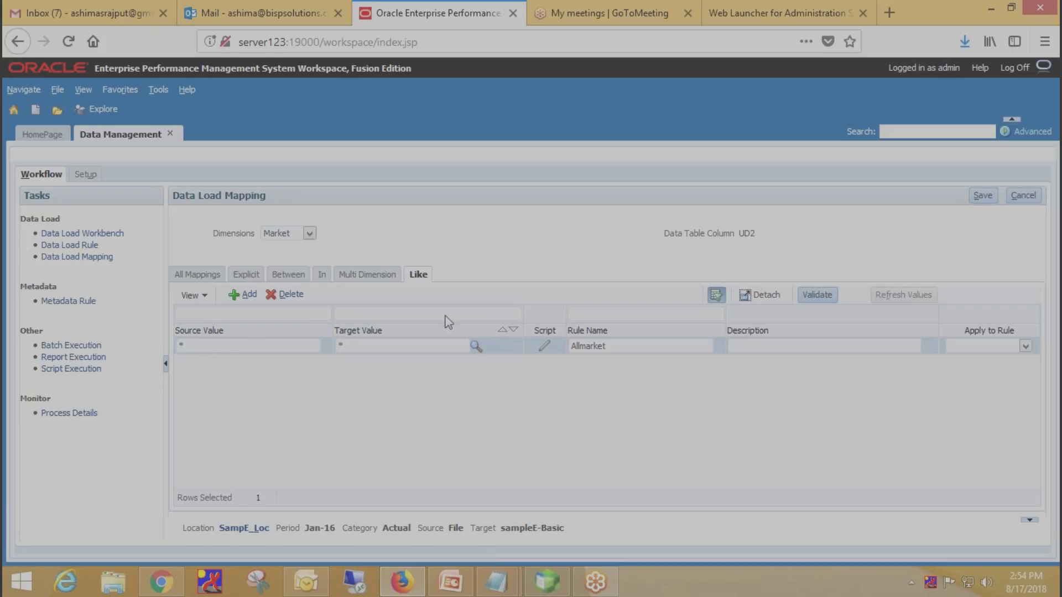
Step: Review the Like mappings of the Measures, Product and Scenario dimensions in turn
{"action": "left_click", "coordinate": [310, 233]}
{"action": "left_click", "coordinate": [280, 268]}
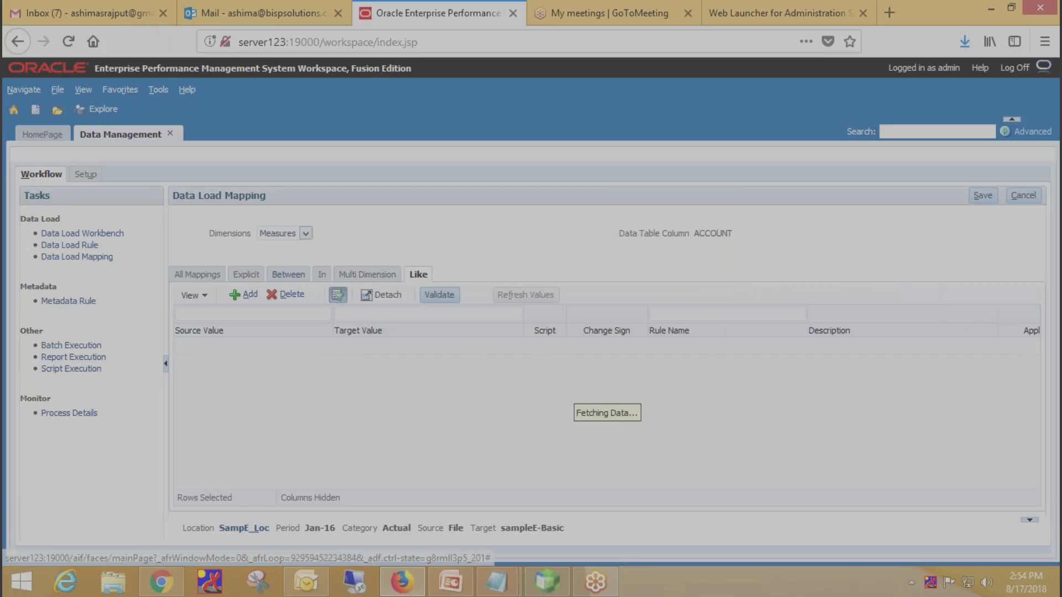
{"action": "left_click", "coordinate": [306, 233]}
{"action": "left_click", "coordinate": [285, 288]}
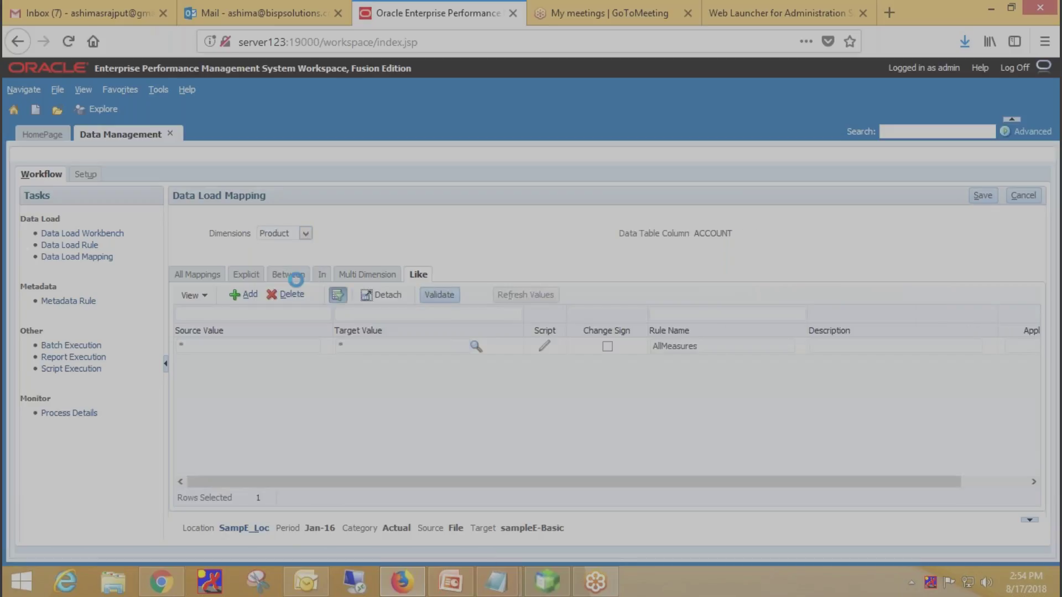
{"action": "left_click", "coordinate": [309, 233]}
{"action": "left_click", "coordinate": [284, 307]}
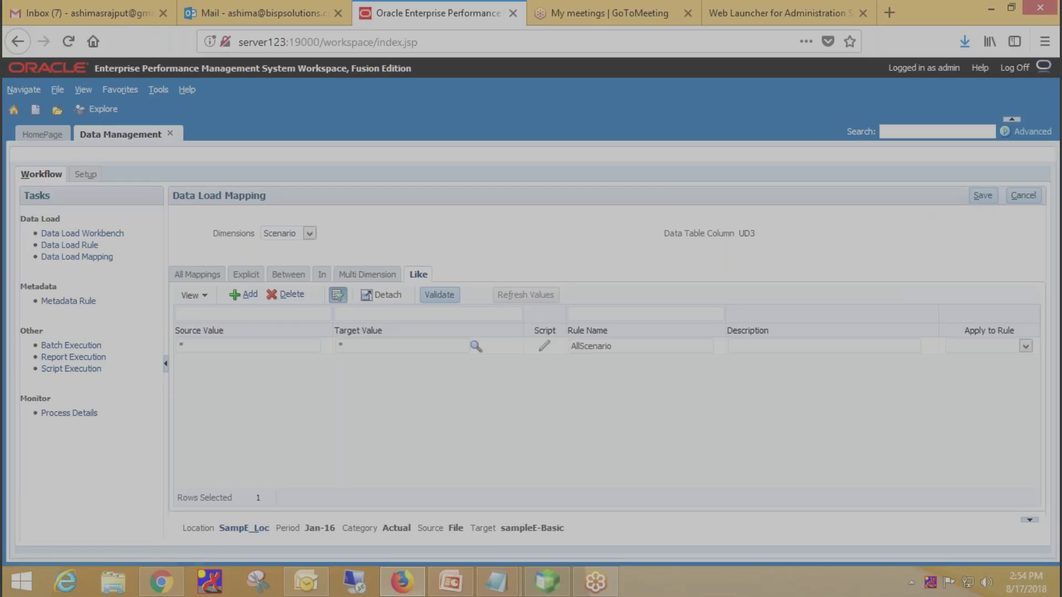
Step: In the SmapE_DLR data load rule, upload AccEliinate.txt from the daily task folder and choose it as the source file
{"action": "left_click", "coordinate": [76, 246]}
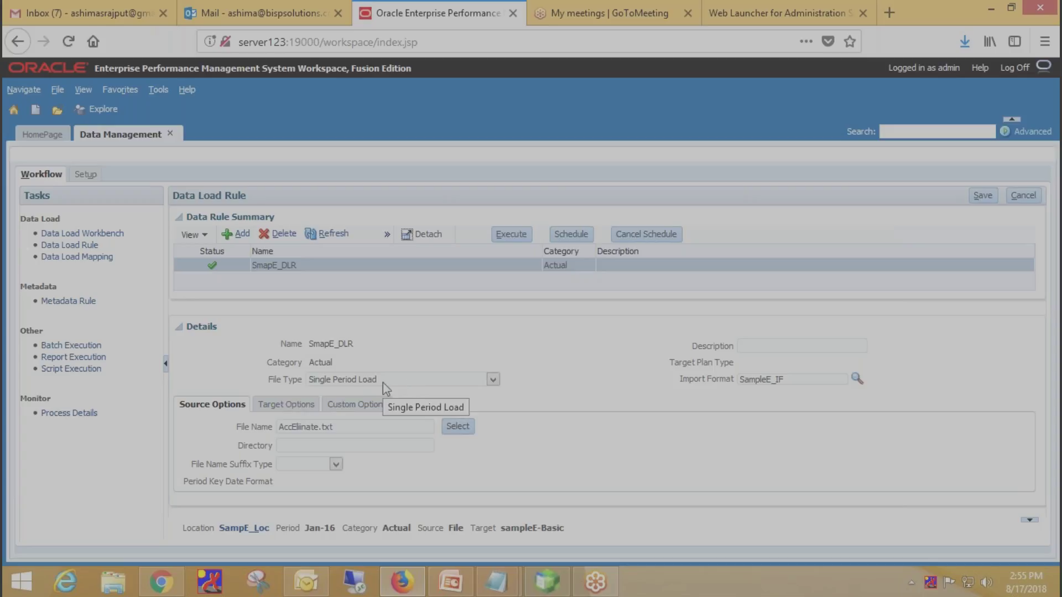
{"action": "left_click", "coordinate": [457, 432]}
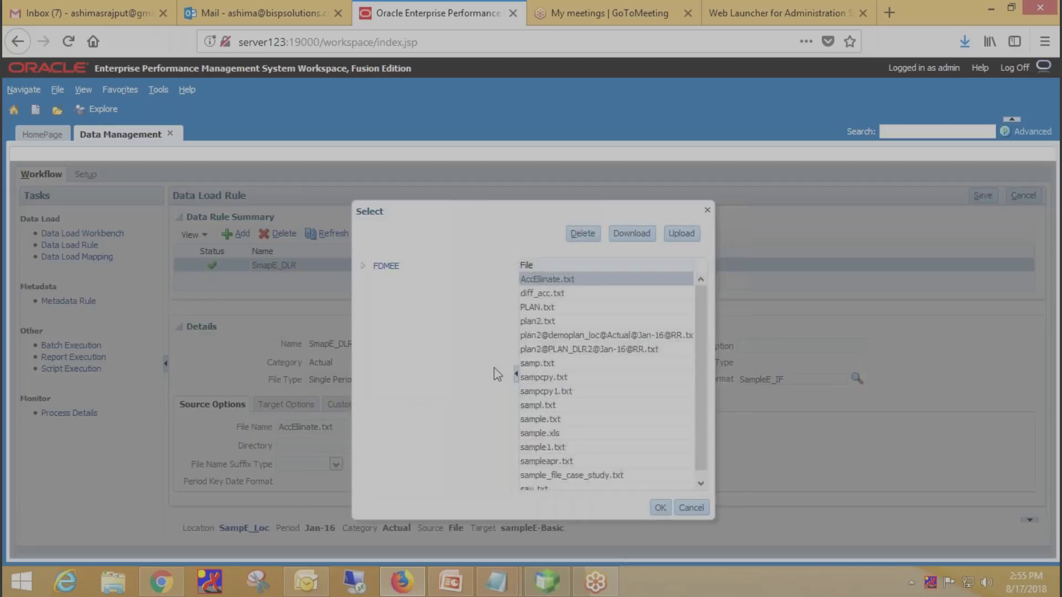
{"action": "left_click", "coordinate": [686, 235]}
{"action": "left_click", "coordinate": [463, 359]}
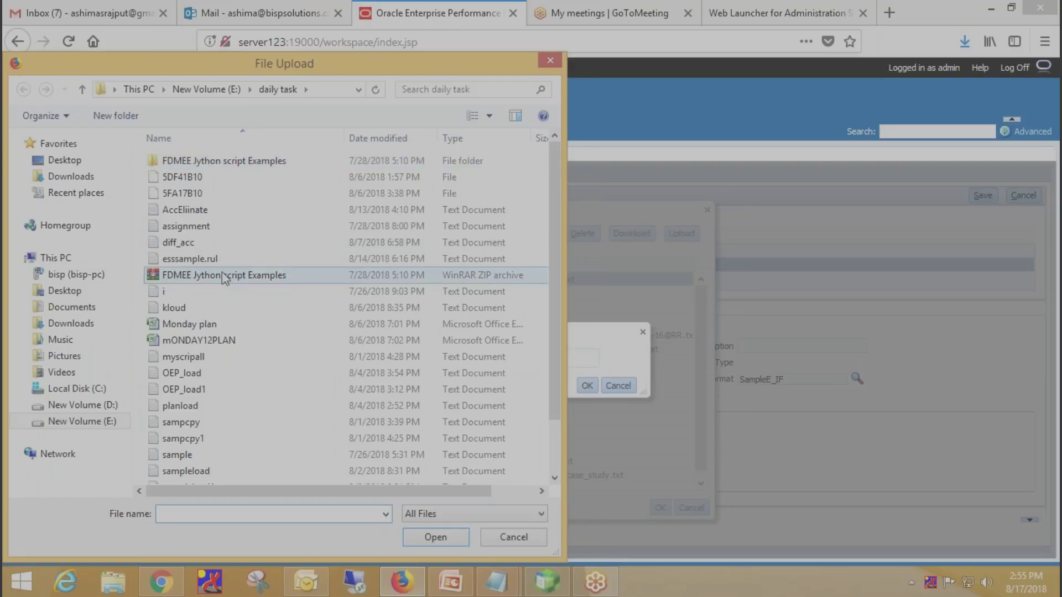
{"action": "left_click", "coordinate": [221, 210]}
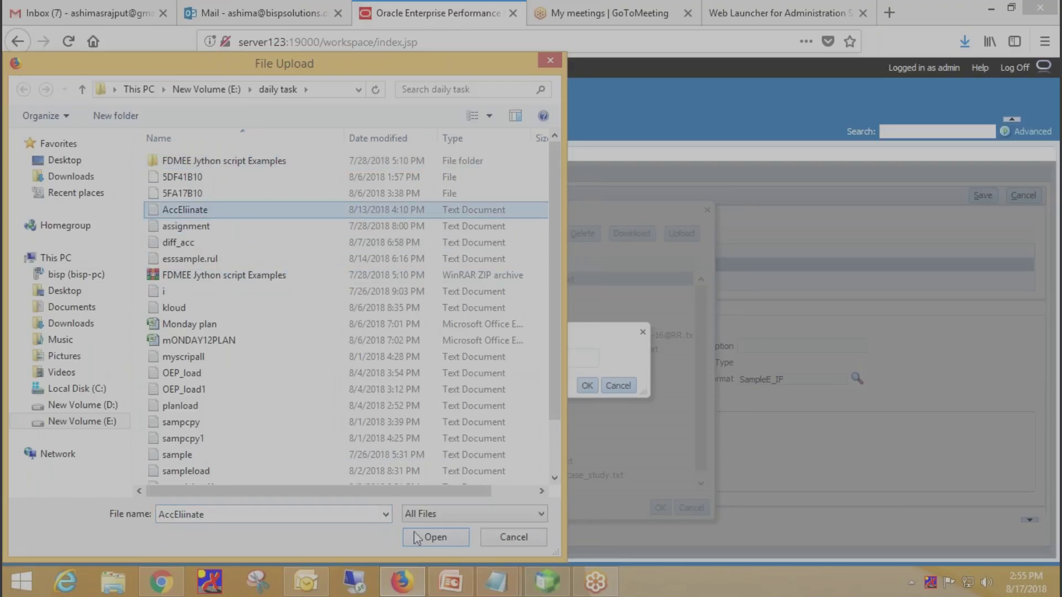
{"action": "left_click", "coordinate": [435, 536]}
{"action": "left_click", "coordinate": [587, 385]}
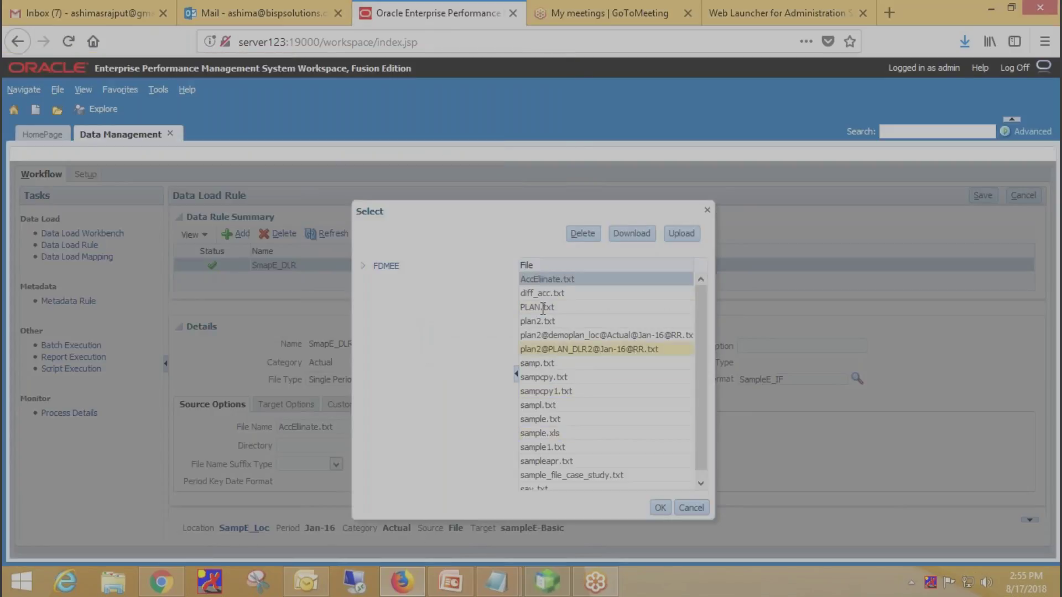
{"action": "left_click", "coordinate": [653, 510]}
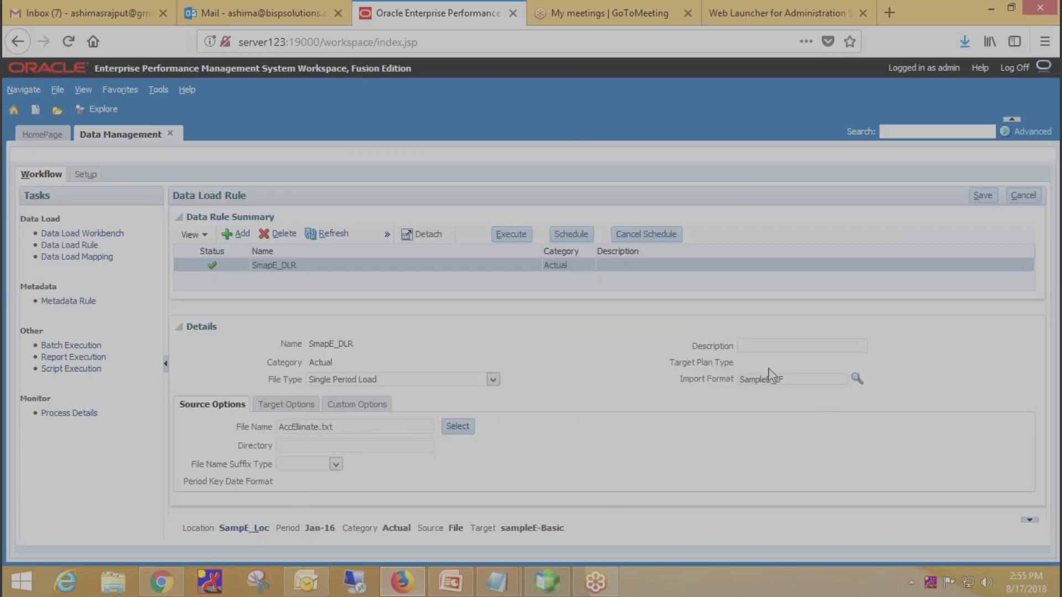
Step: Assign the SampleE_IF import format to the SmapE_DLR rule and save the rule
{"action": "left_click", "coordinate": [856, 378]}
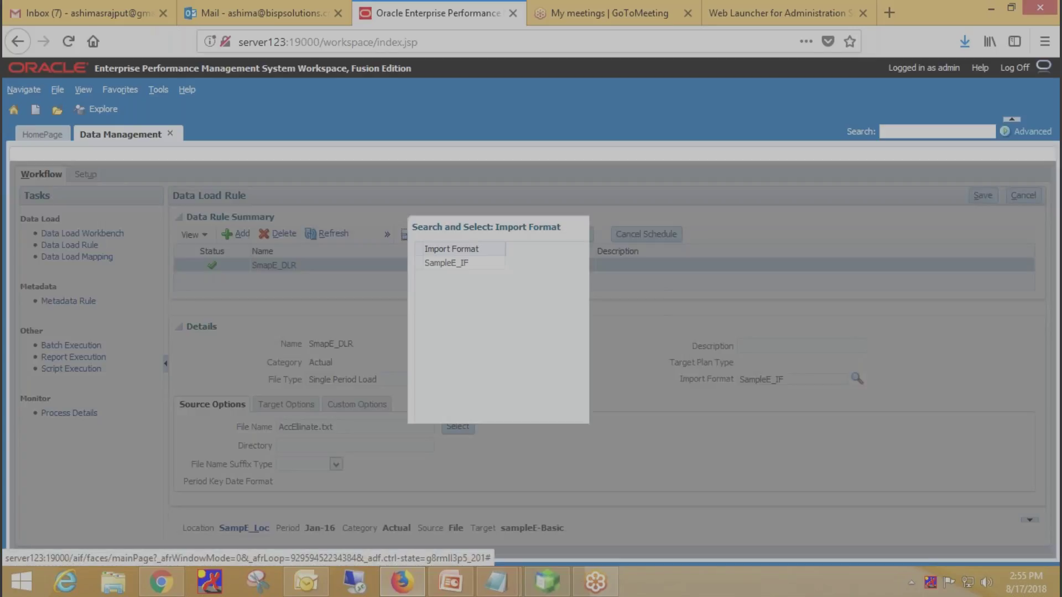
{"action": "left_click", "coordinate": [493, 261]}
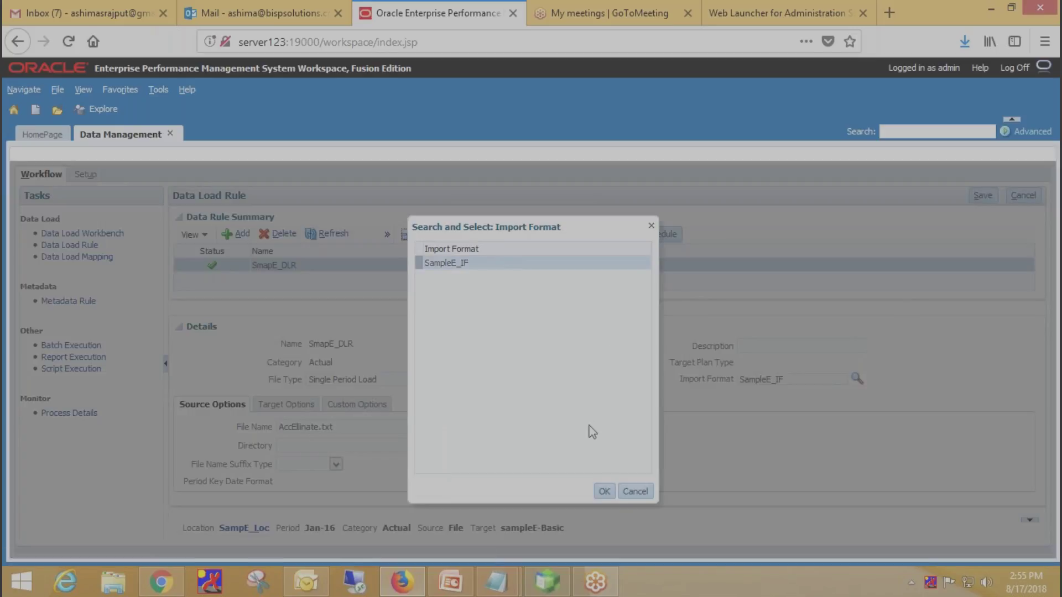
{"action": "left_click", "coordinate": [605, 491]}
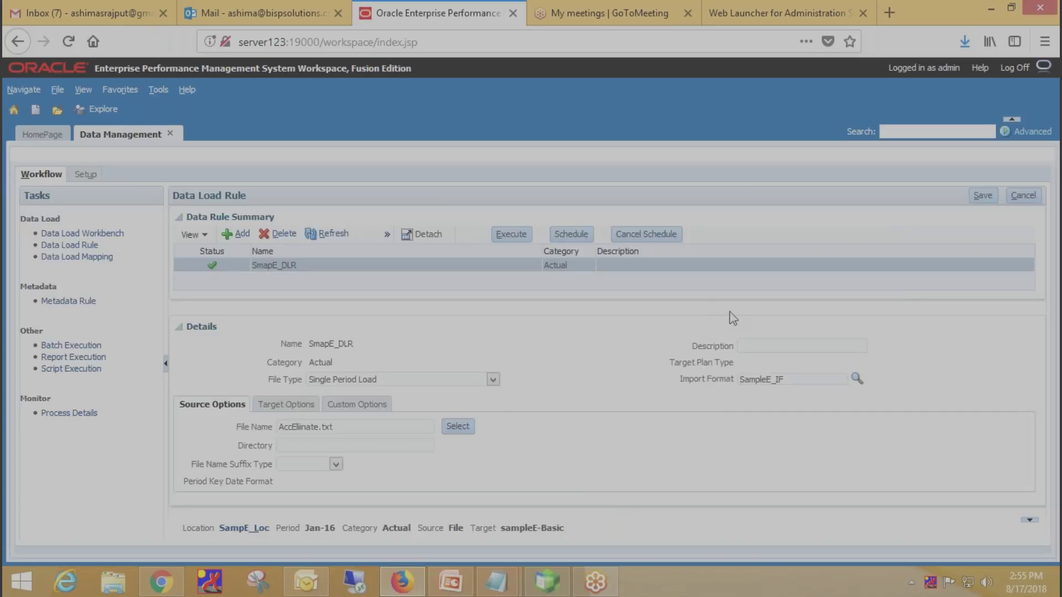
{"action": "left_click", "coordinate": [982, 196]}
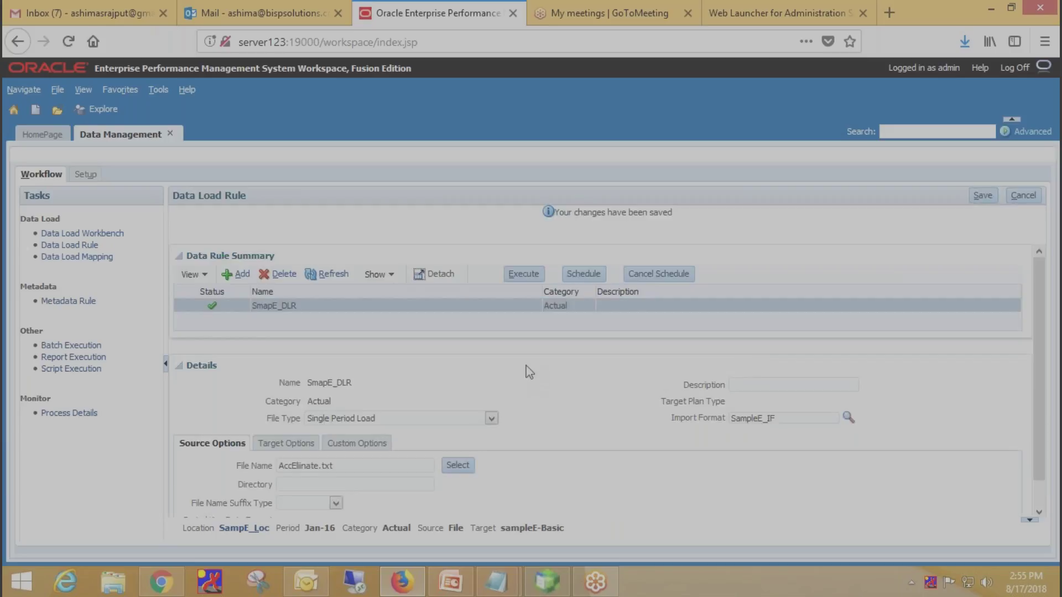
Step: Execute the SmapE_DLR rule for Jan-16 with Import from Source and Export to Target enabled, and dismiss the submission notice
{"action": "left_click", "coordinate": [523, 274]}
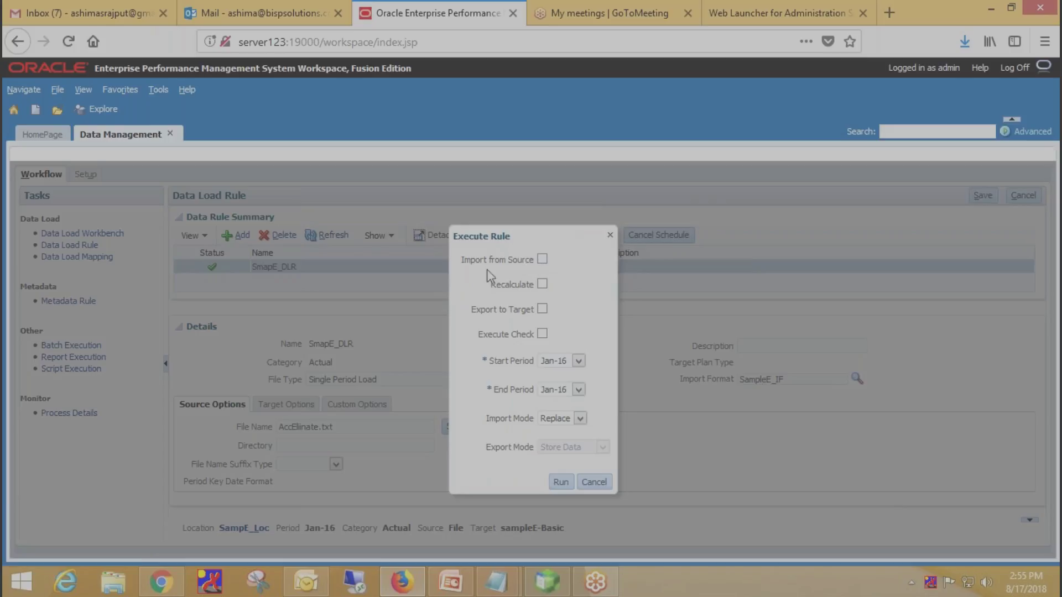
{"action": "left_click", "coordinate": [541, 259]}
{"action": "left_click", "coordinate": [542, 310]}
{"action": "left_click", "coordinate": [565, 483]}
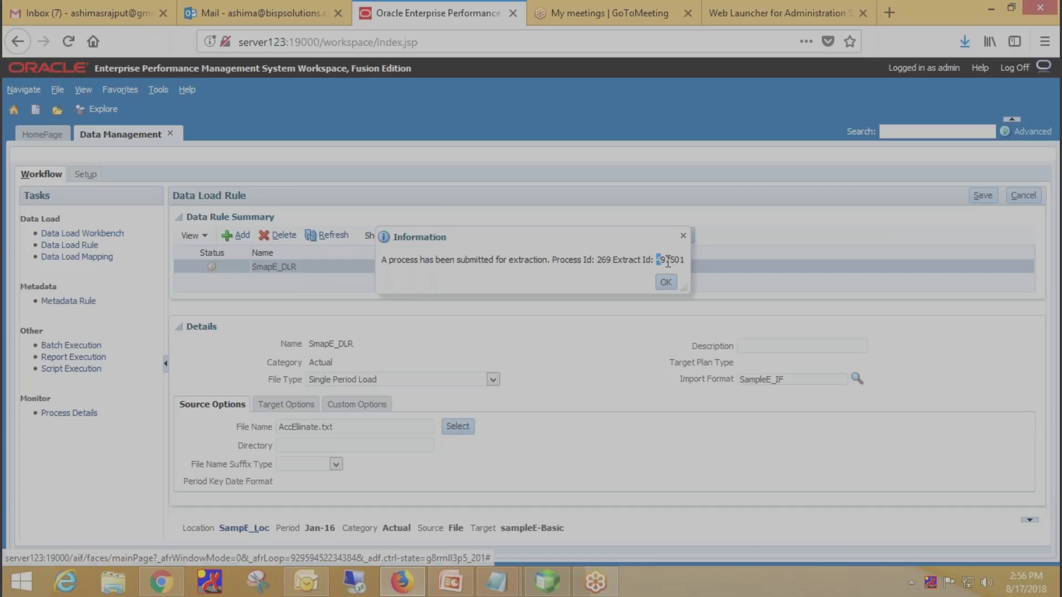
{"action": "double_click", "coordinate": [669, 259]}
{"action": "left_click", "coordinate": [663, 283]}
Step: Open Process Details and refresh it repeatedly to monitor the submitted data load's status and process steps
{"action": "left_click", "coordinate": [94, 415]}
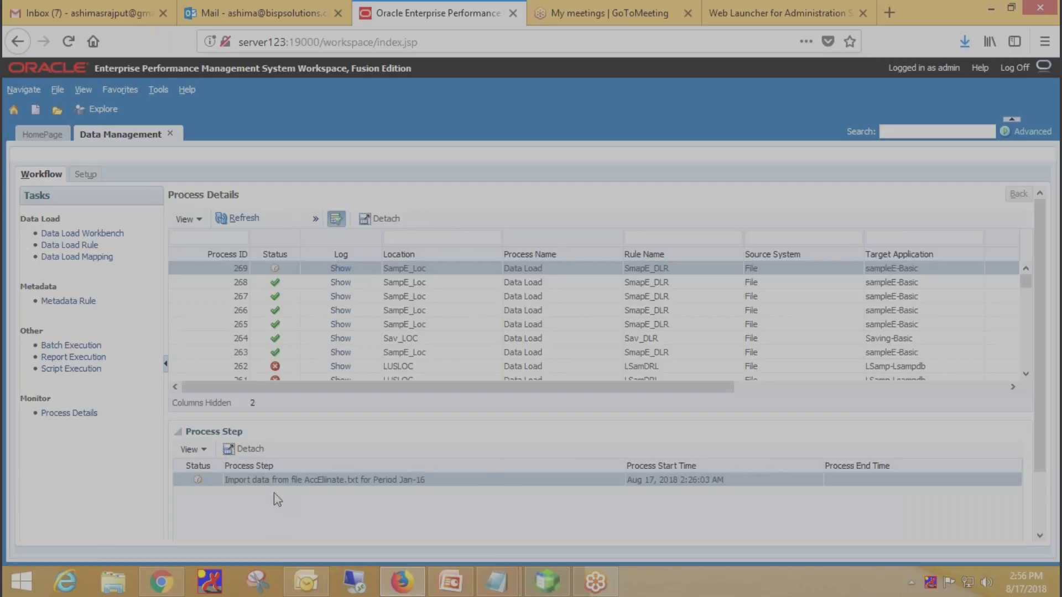
{"action": "left_click", "coordinate": [238, 218]}
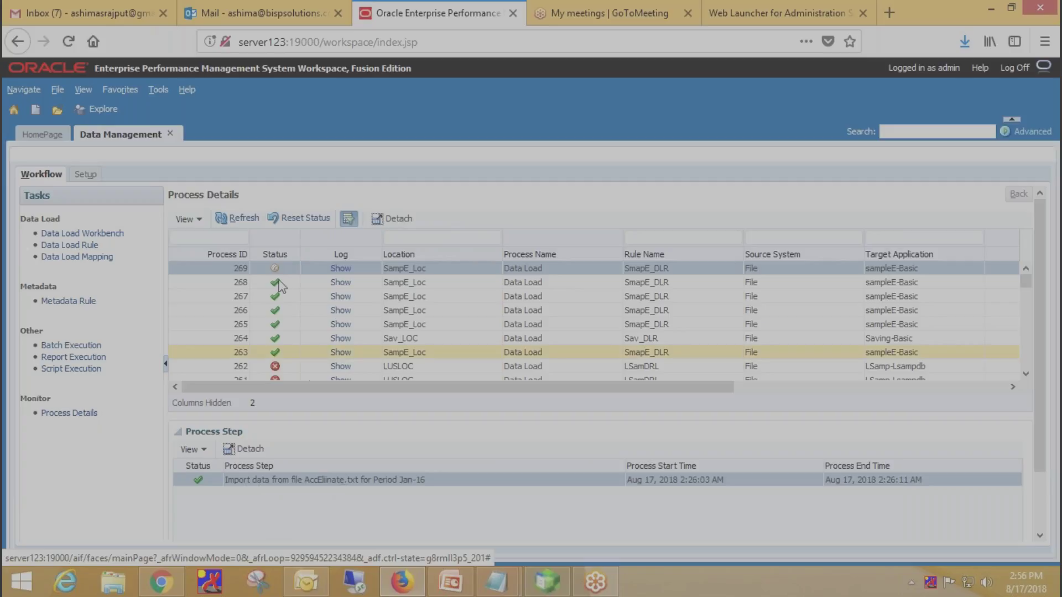
{"action": "left_click", "coordinate": [238, 218]}
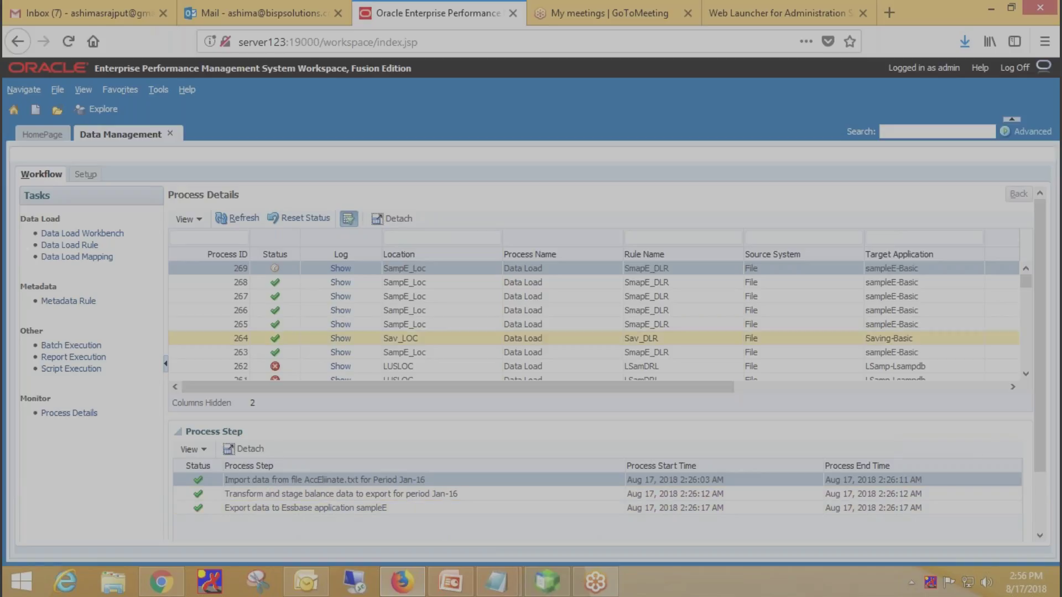
{"action": "left_click", "coordinate": [241, 217]}
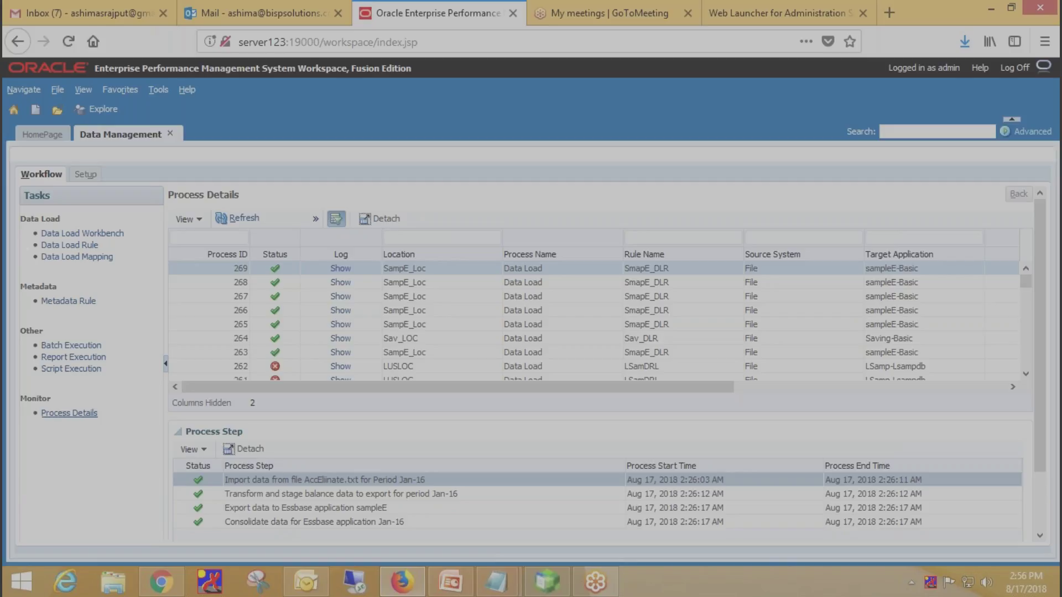
Step: Open the Data Load Workbench to review the loaded data
{"action": "left_click", "coordinate": [83, 233]}
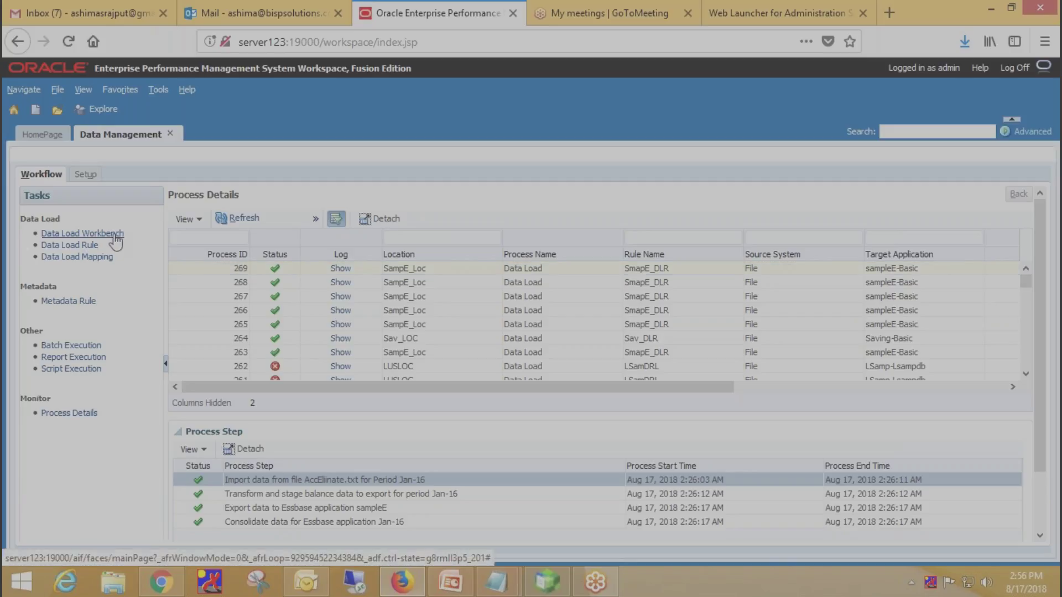